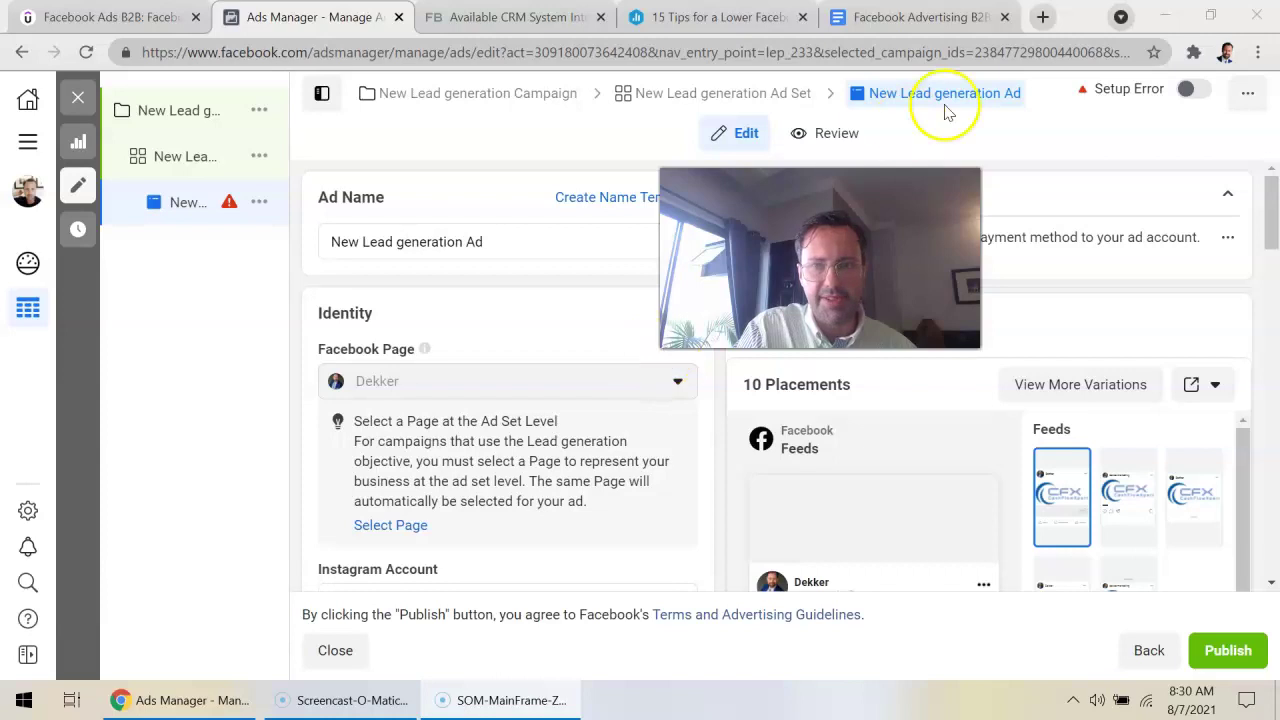
Step: Start creating a new instant form for the lead generation ad
{"action": "scroll", "coordinate": [553, 344], "scroll_direction": "down", "scroll_amount": 5}
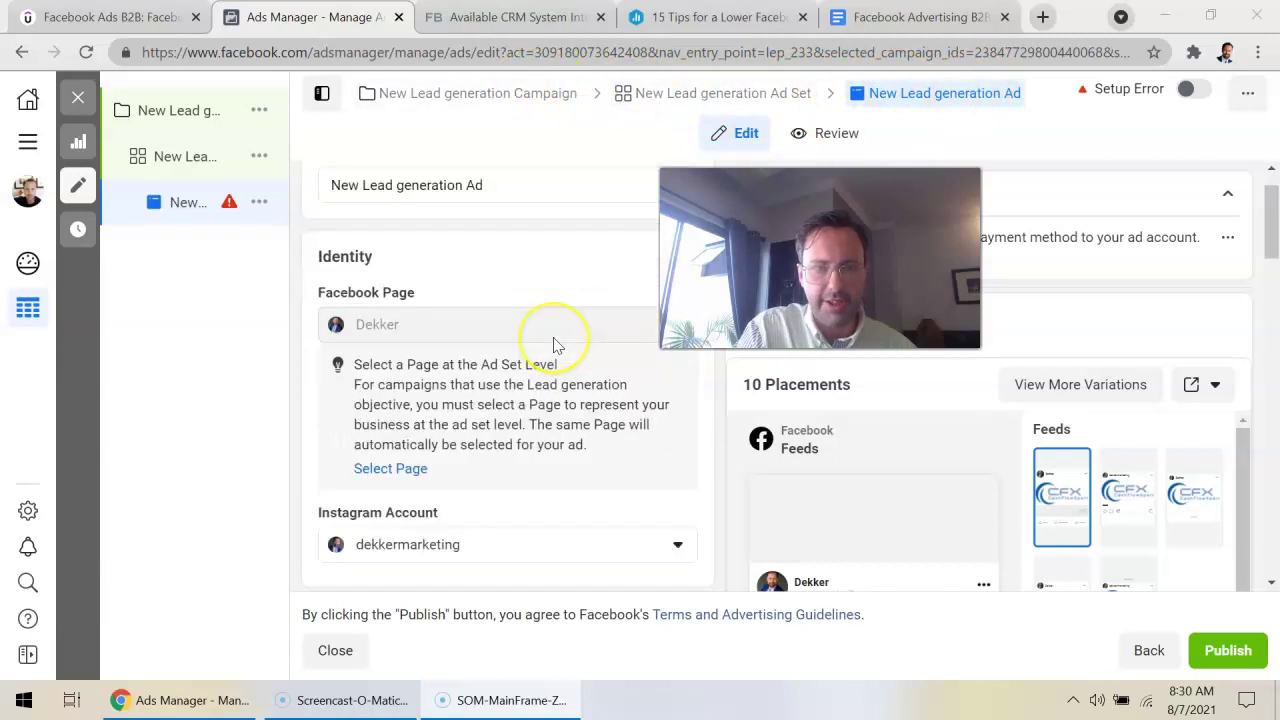
{"action": "scroll", "coordinate": [553, 344], "scroll_direction": "down", "scroll_amount": 4}
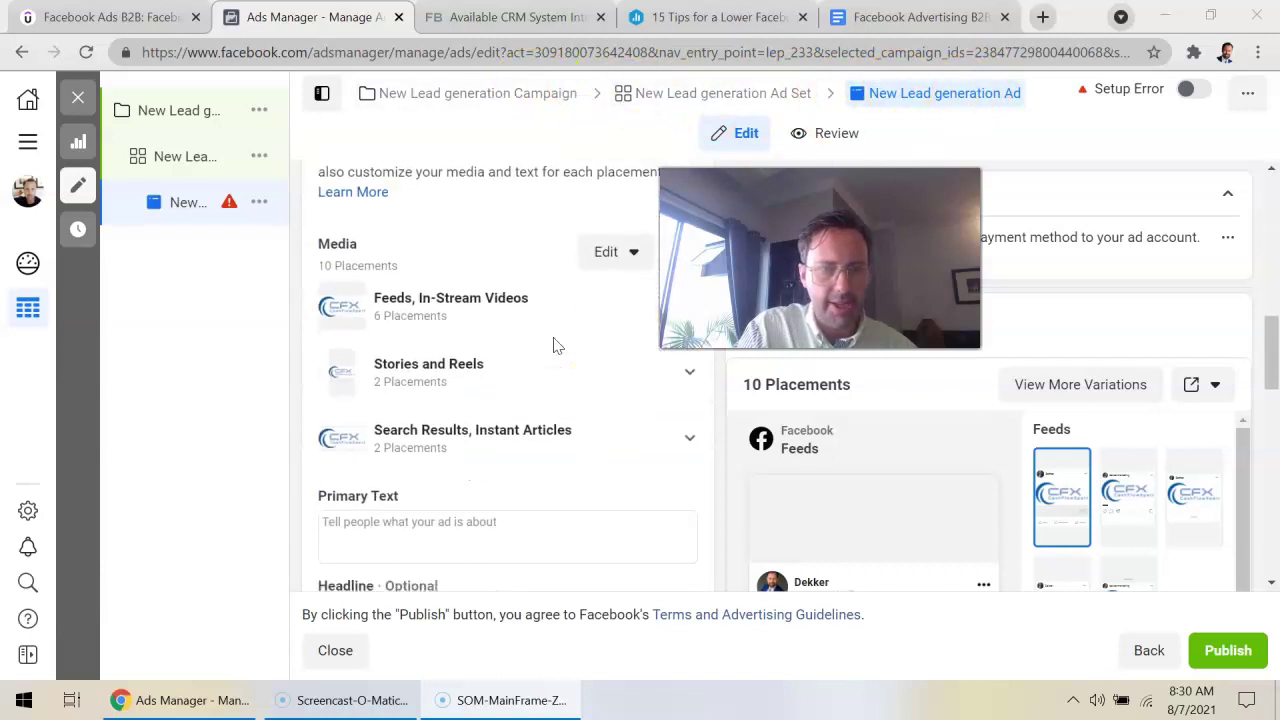
{"action": "scroll", "coordinate": [560, 440], "scroll_direction": "down", "scroll_amount": 4}
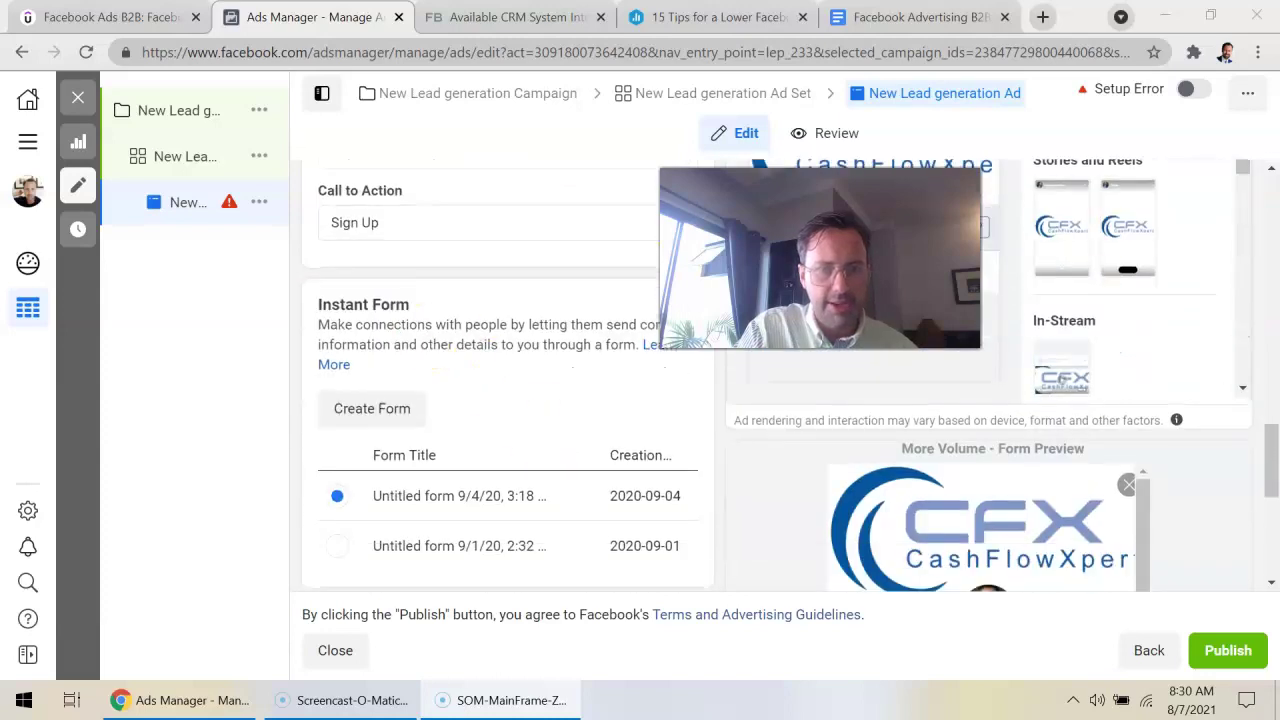
{"action": "left_click", "coordinate": [390, 412]}
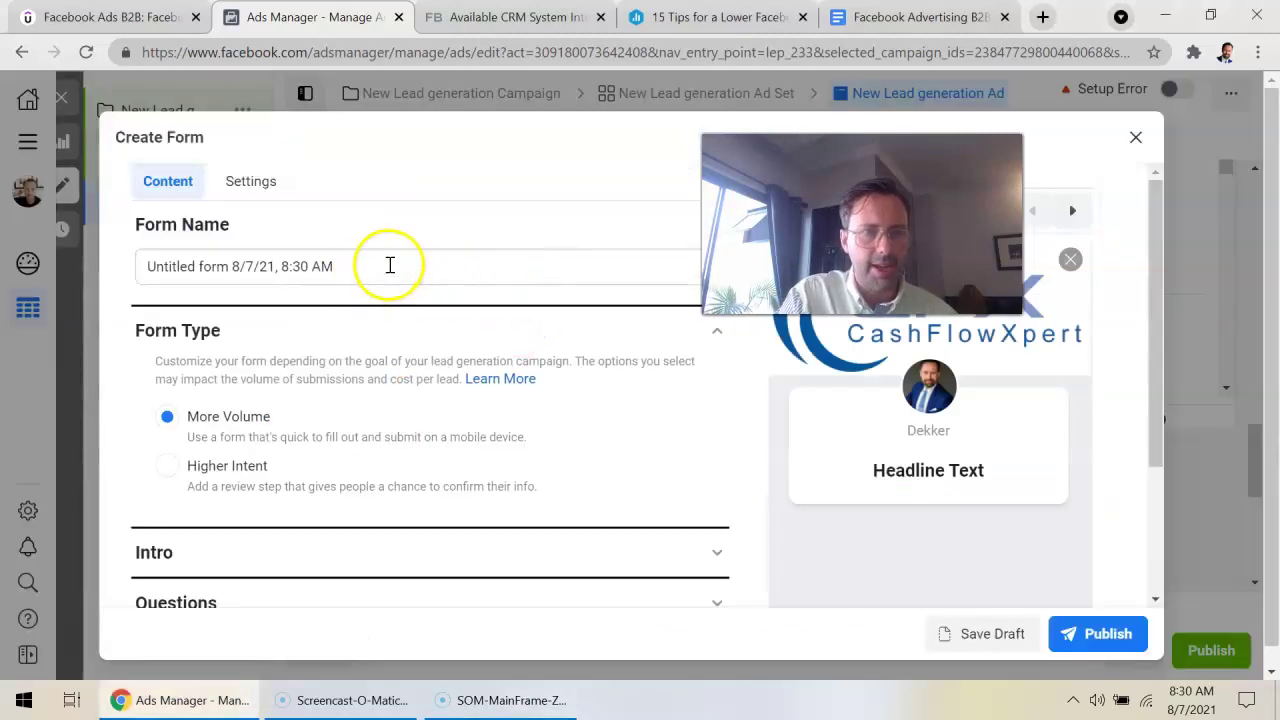
Step: Set the greeting headline in the form's Intro section to "Free Accounting Consultation"
{"action": "scroll", "coordinate": [368, 316], "scroll_direction": "down", "scroll_amount": 2}
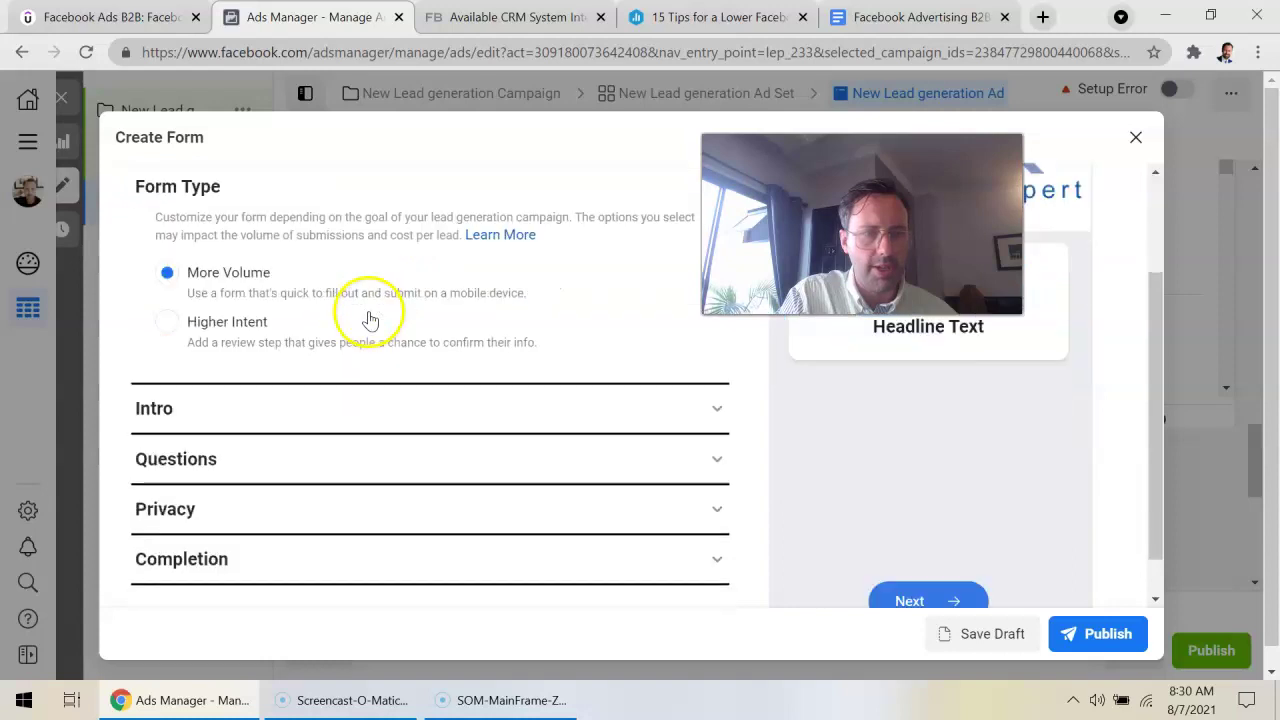
{"action": "left_click", "coordinate": [346, 411]}
{"action": "scroll", "coordinate": [400, 420], "scroll_direction": "down", "scroll_amount": 1}
{"action": "scroll", "coordinate": [388, 393], "scroll_direction": "down", "scroll_amount": 2}
{"action": "left_click", "coordinate": [294, 420]}
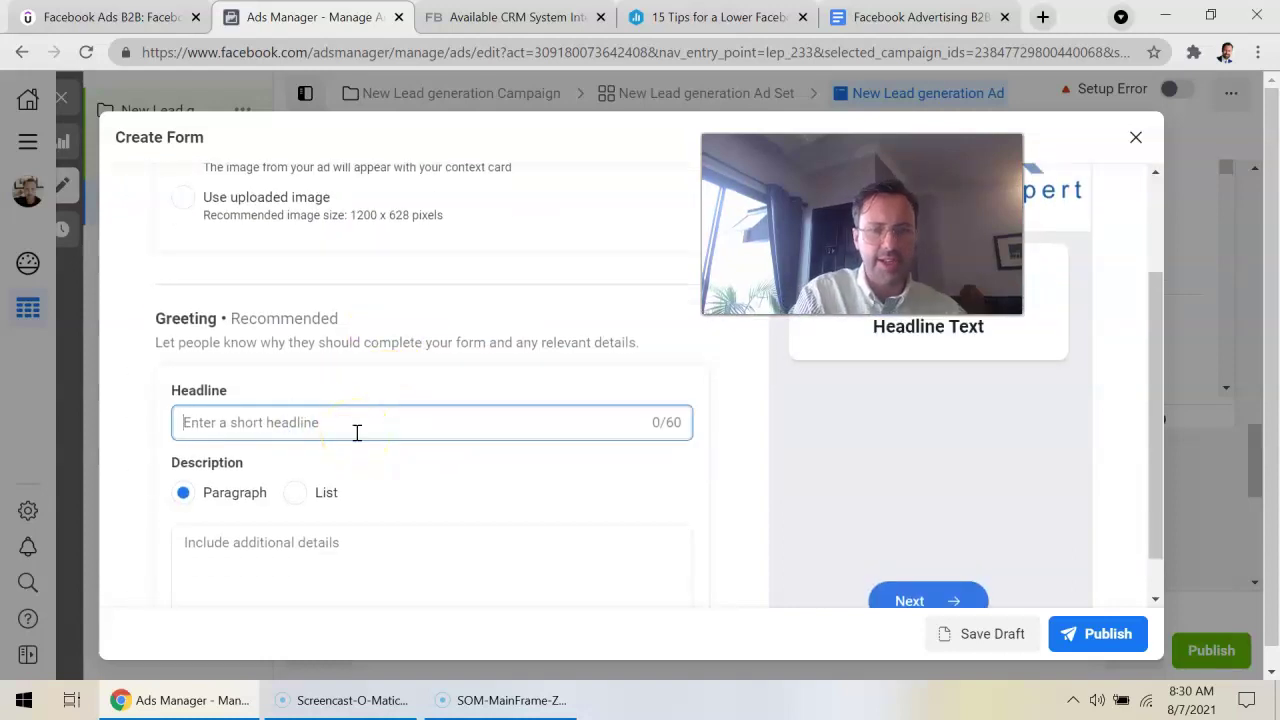
{"action": "type", "text": "Fr"}
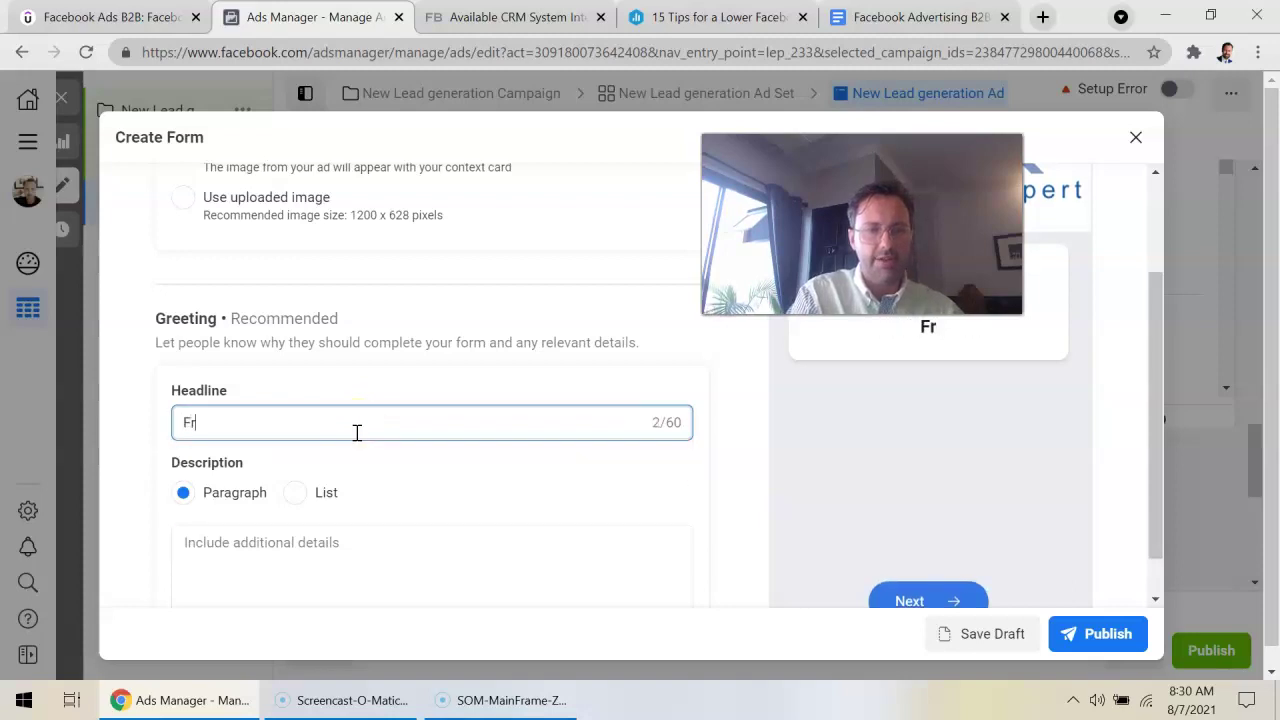
{"action": "type", "text": "ee Accounting Consultation"}
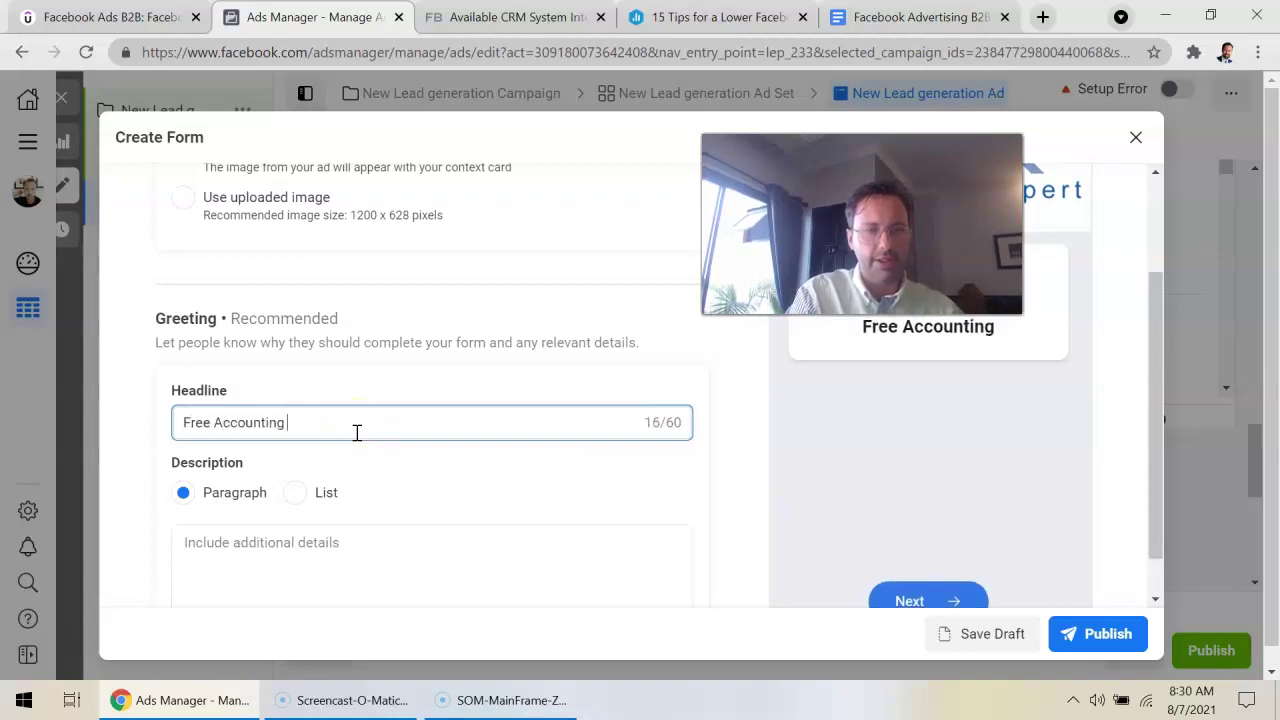
{"action": "left_click", "coordinate": [371, 443]}
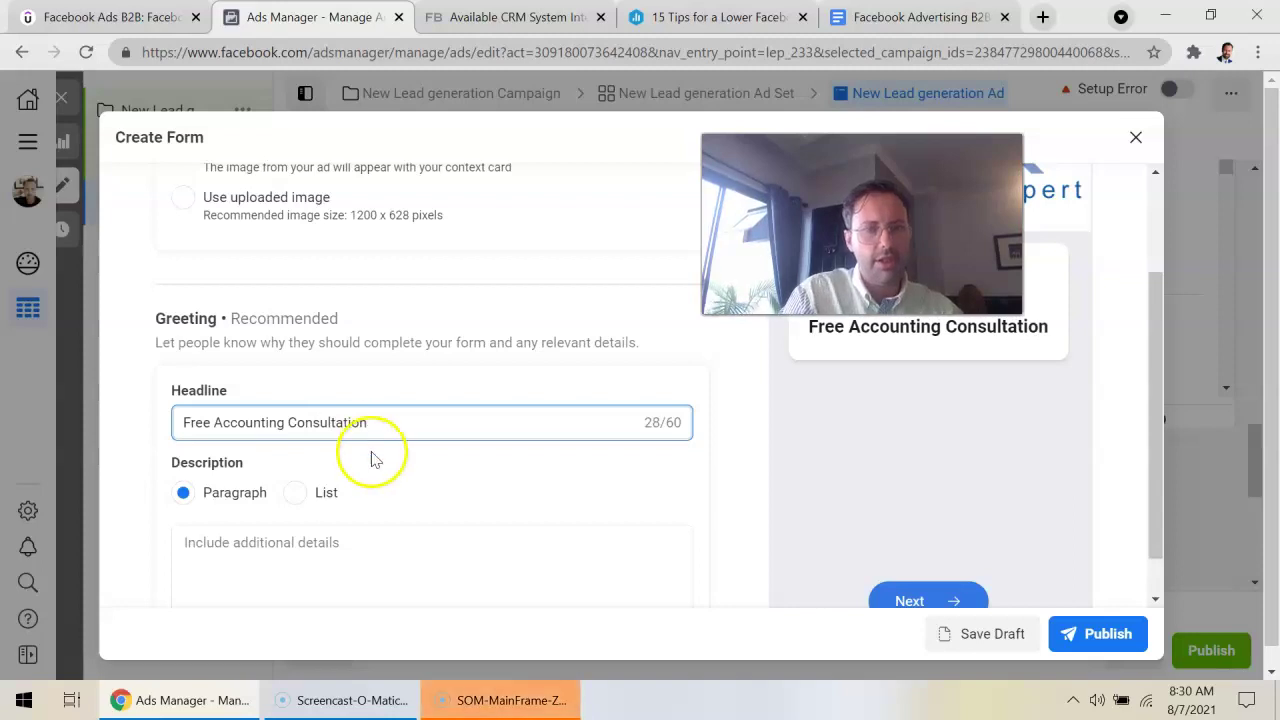
Step: Fill the greeting description with three dashed lines: "- take away 1", "- take away 2" and "- take away 3"
{"action": "scroll", "coordinate": [368, 446], "scroll_direction": "down", "scroll_amount": 1}
{"action": "left_click", "coordinate": [366, 449]}
{"action": "type", "text": "-"}
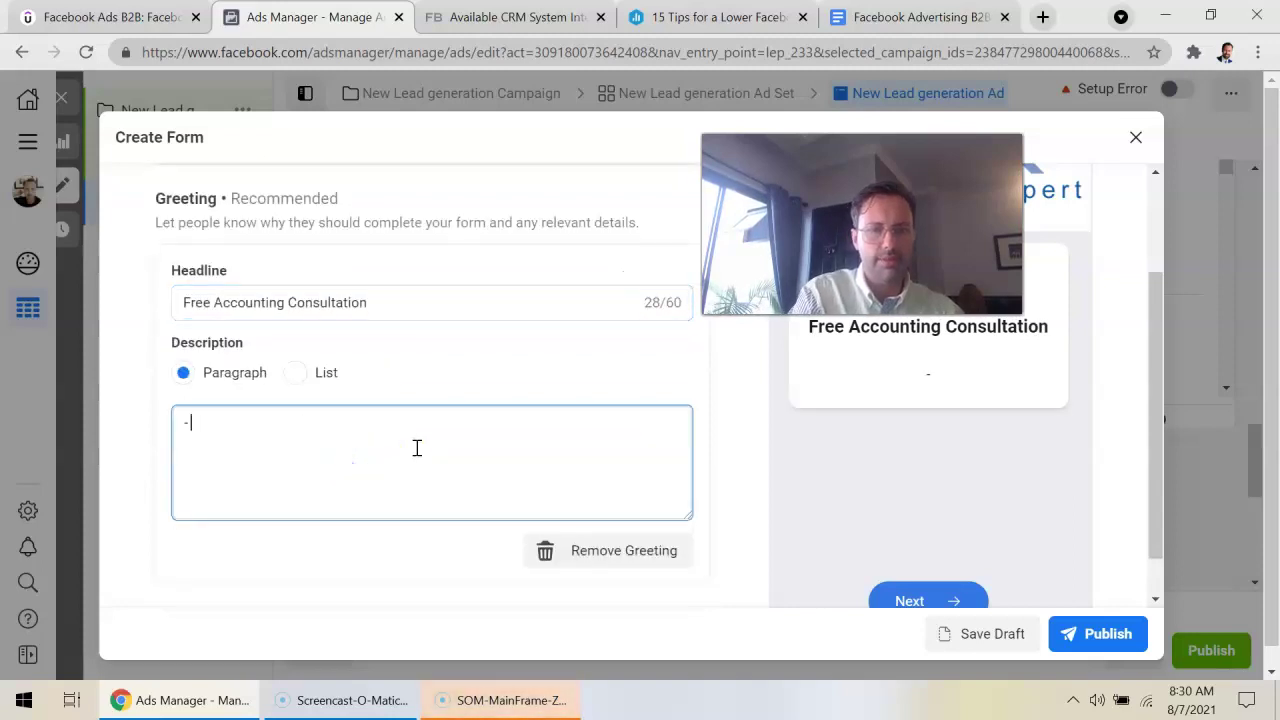
{"action": "type", "text": " take away 1"}
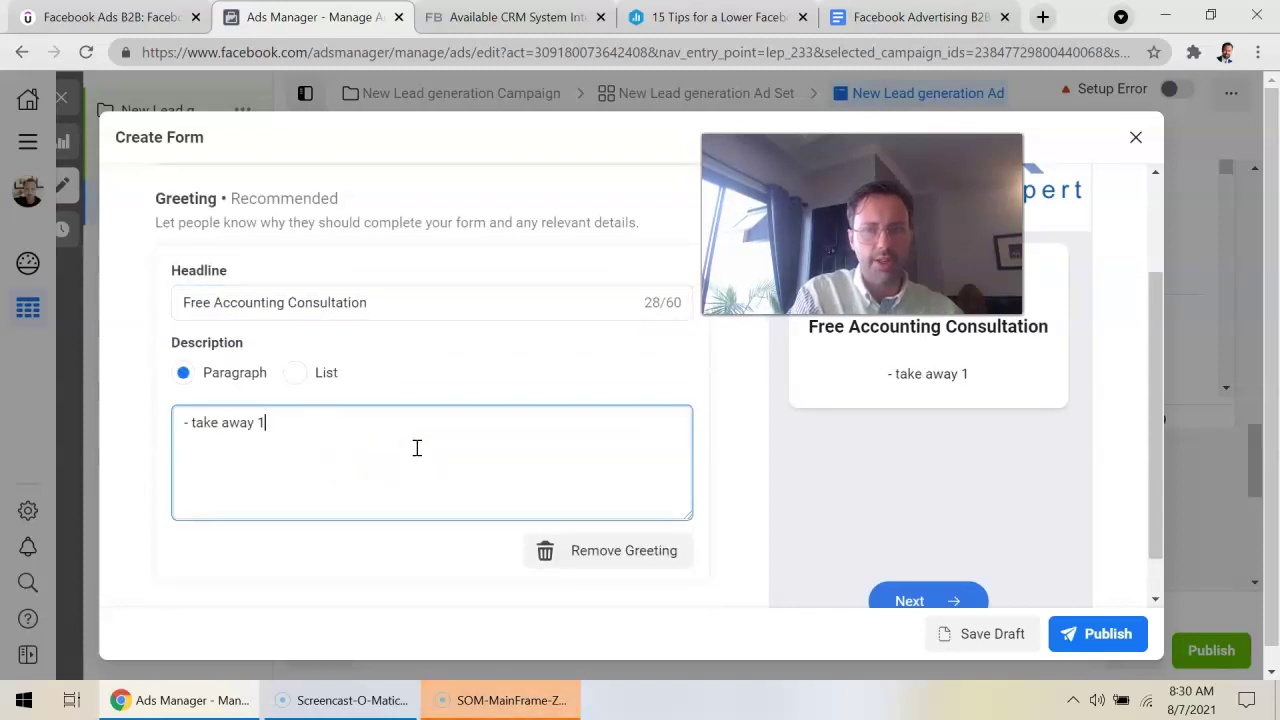
{"action": "key", "text": "Return"}
{"action": "type", "text": "- take away 2"}
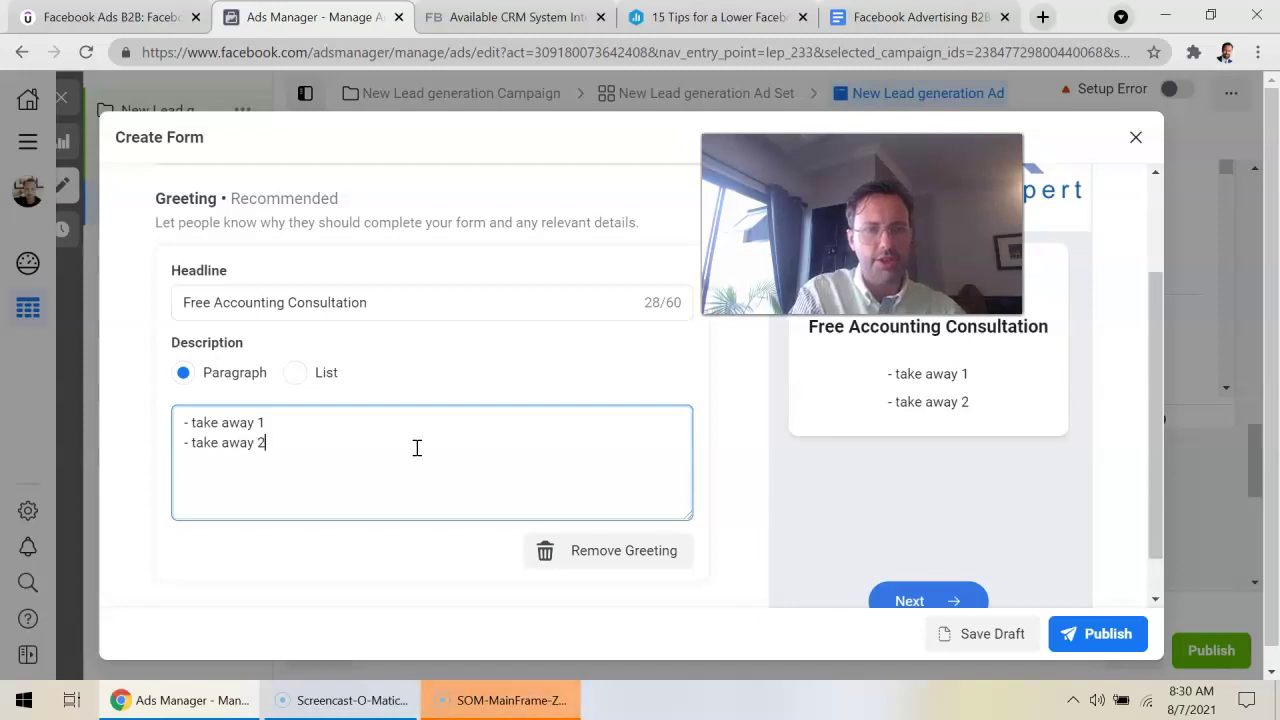
{"action": "key", "text": "Return"}
{"action": "type", "text": "- take away 3"}
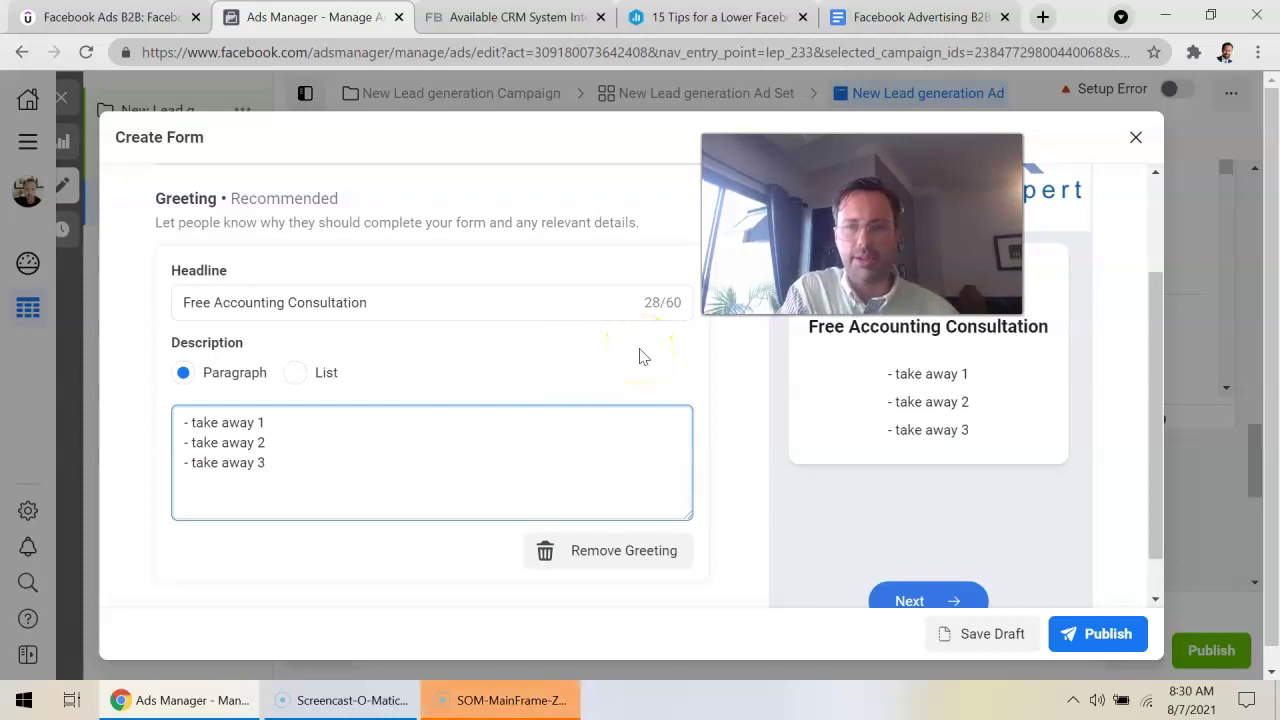
Step: Open the form's Questions section and examine the available prefill categories, including work information, demographic questions and contact fields
{"action": "scroll", "coordinate": [580, 413], "scroll_direction": "down", "scroll_amount": 1}
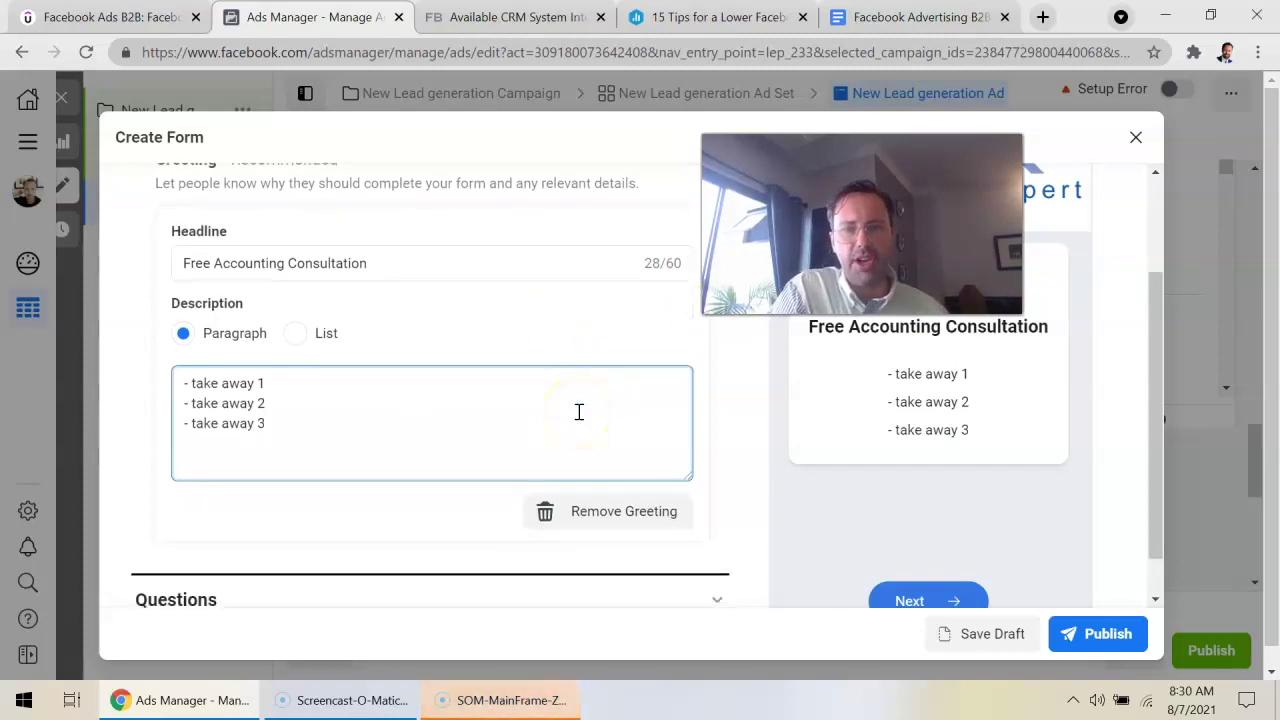
{"action": "left_click_drag", "start_coordinate": [862, 224], "coordinate": [644, 208]}
{"action": "scroll", "coordinate": [477, 405], "scroll_direction": "down", "scroll_amount": 2}
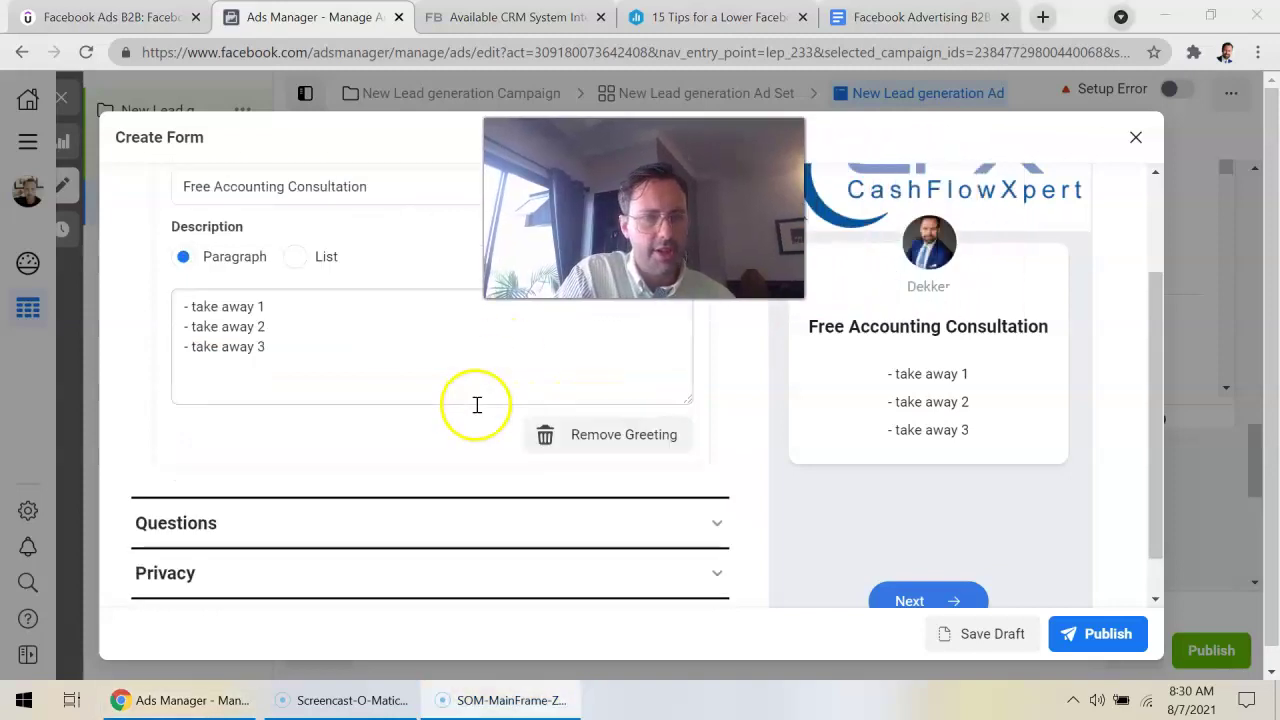
{"action": "left_click", "coordinate": [557, 526]}
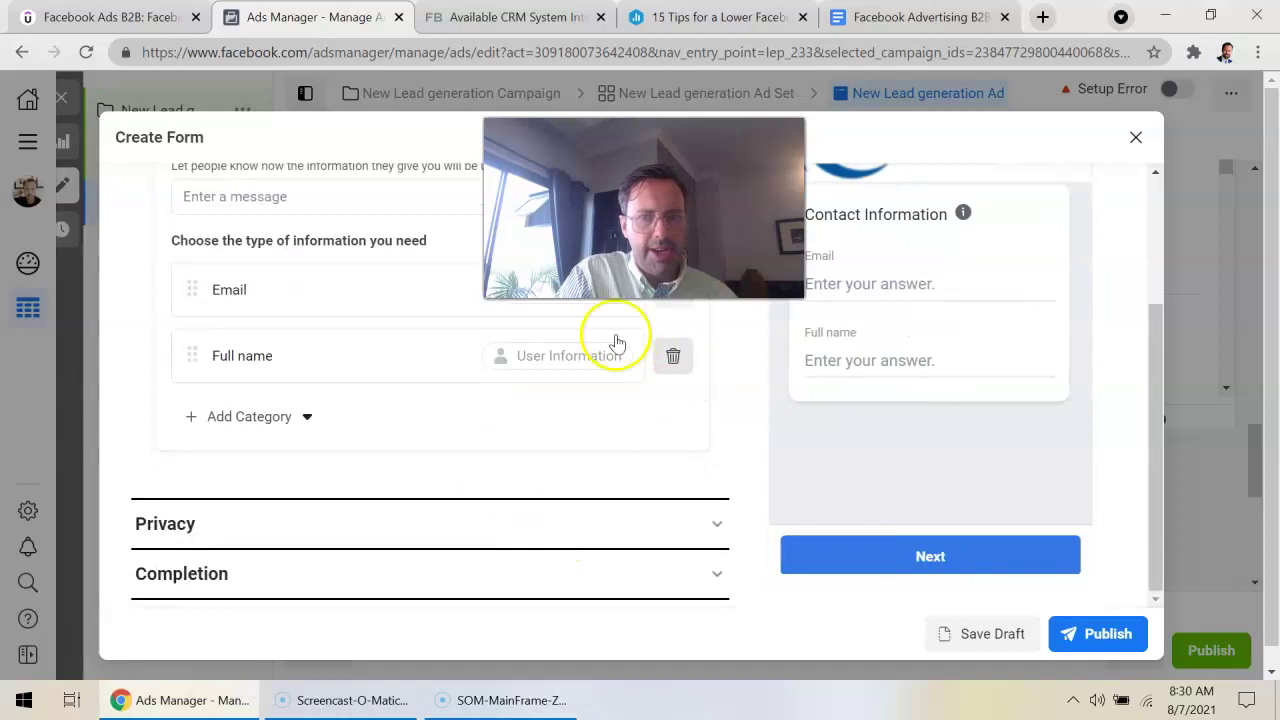
{"action": "scroll", "coordinate": [429, 309], "scroll_direction": "up", "scroll_amount": 3}
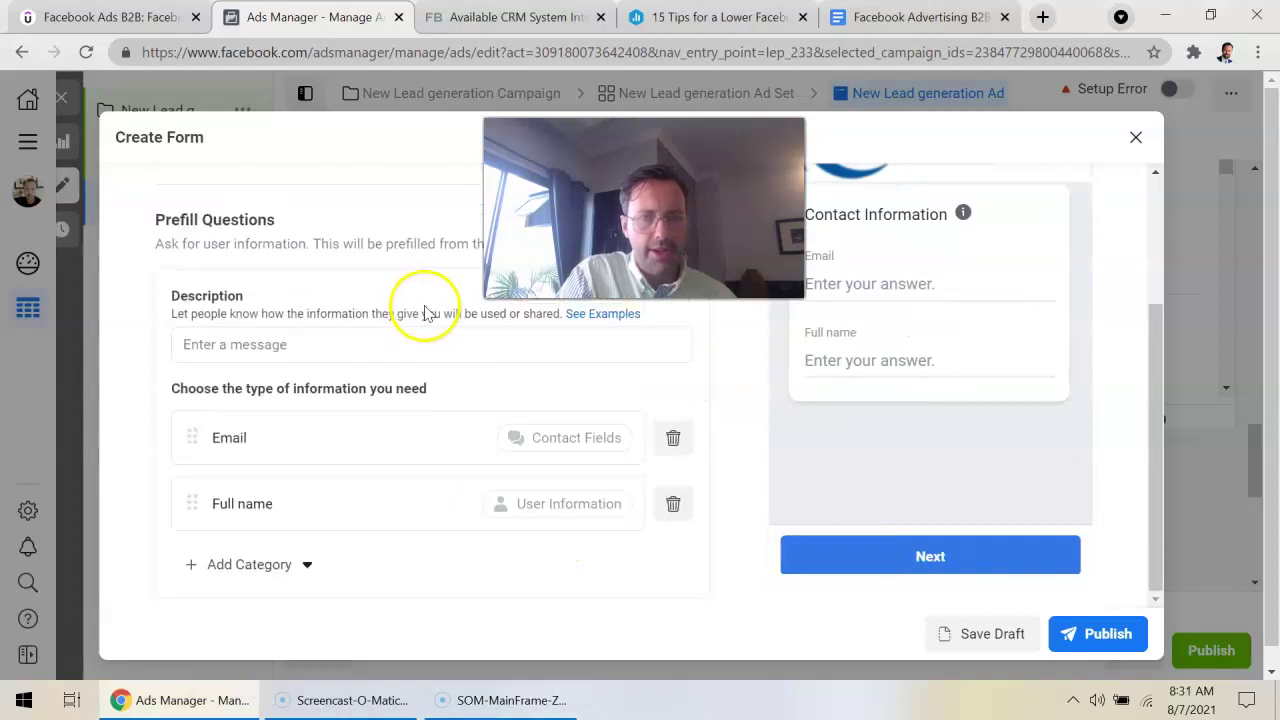
{"action": "left_click_drag", "start_coordinate": [605, 235], "coordinate": [537, 235]}
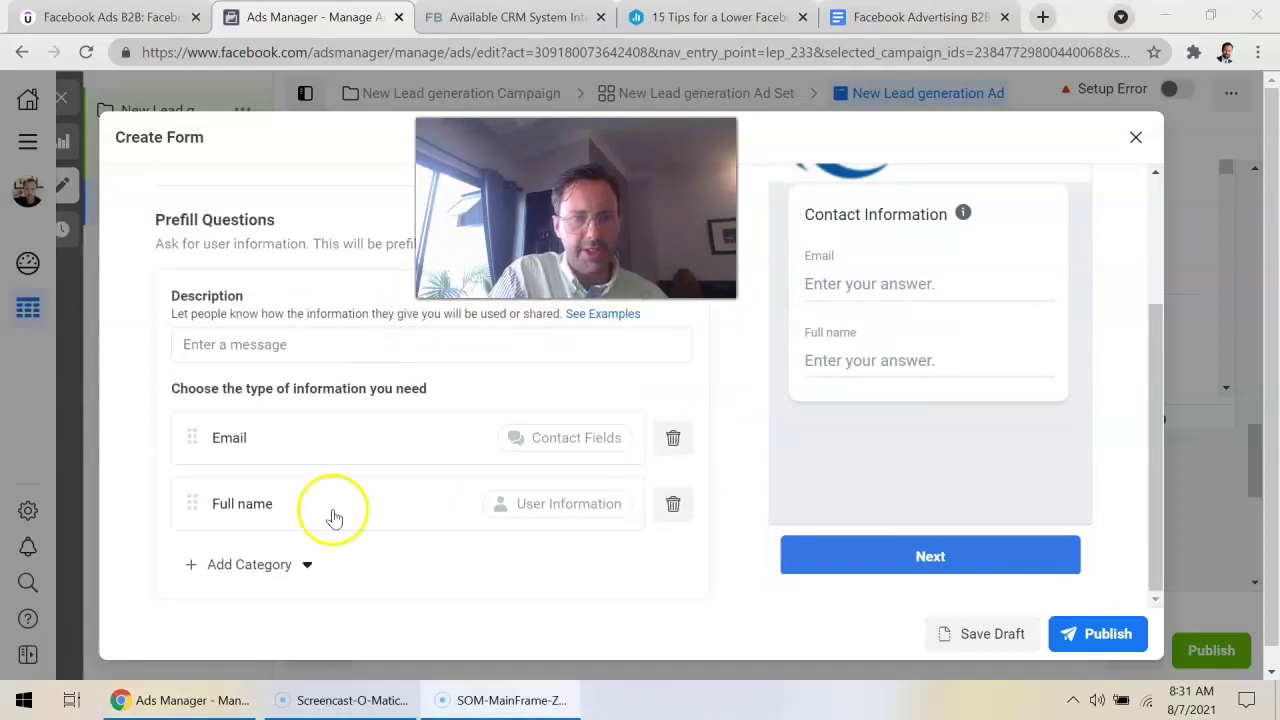
{"action": "left_click", "coordinate": [300, 563]}
{"action": "mouse_move", "coordinate": [315, 497]}
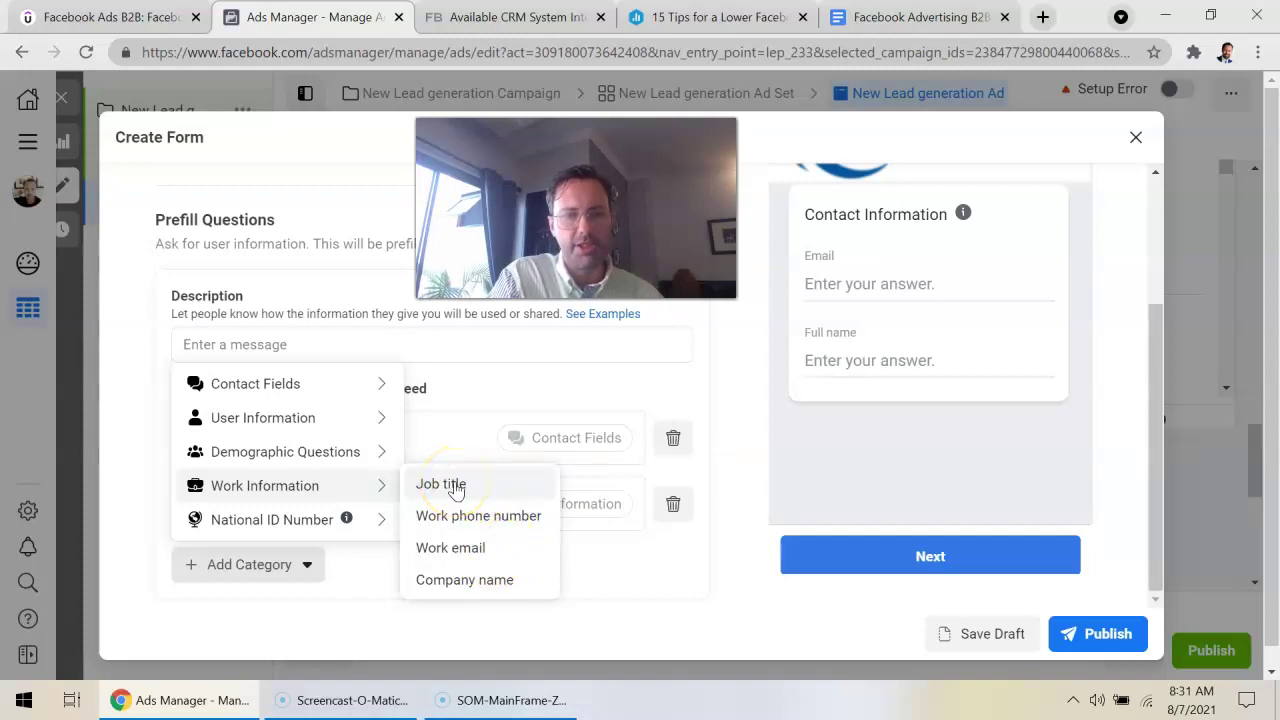
{"action": "left_click", "coordinate": [381, 460]}
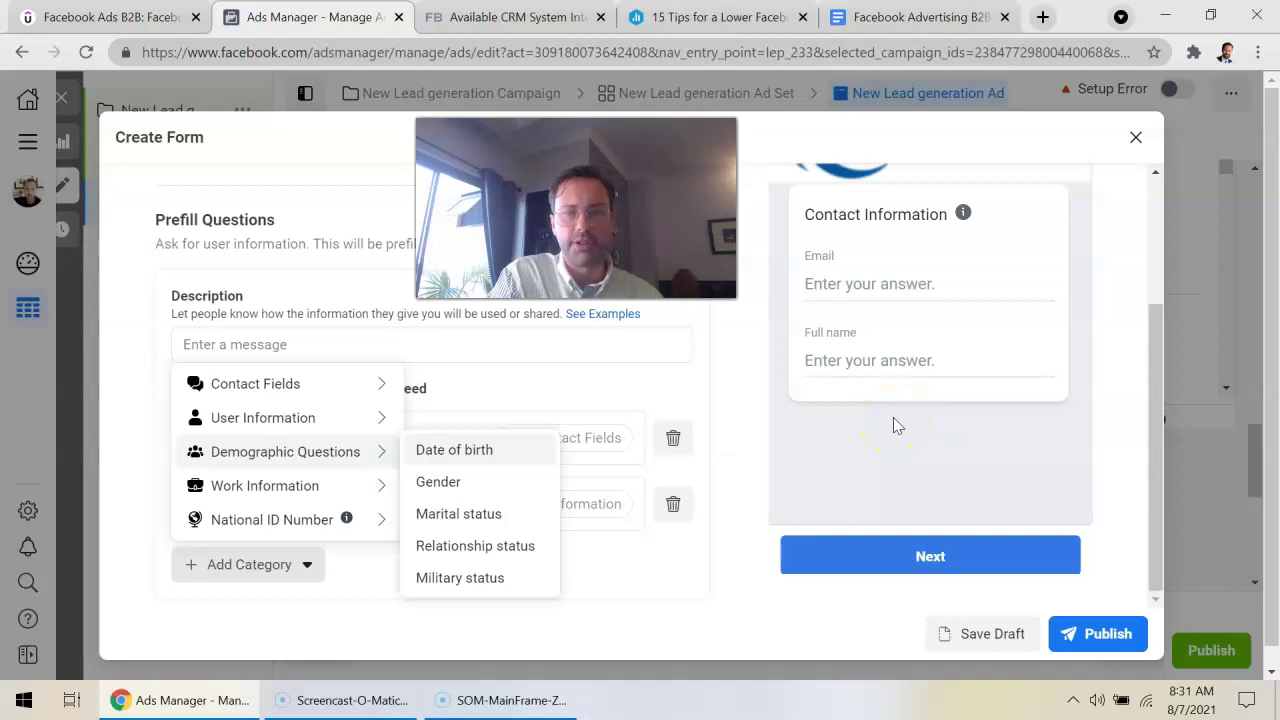
{"action": "left_click", "coordinate": [867, 455]}
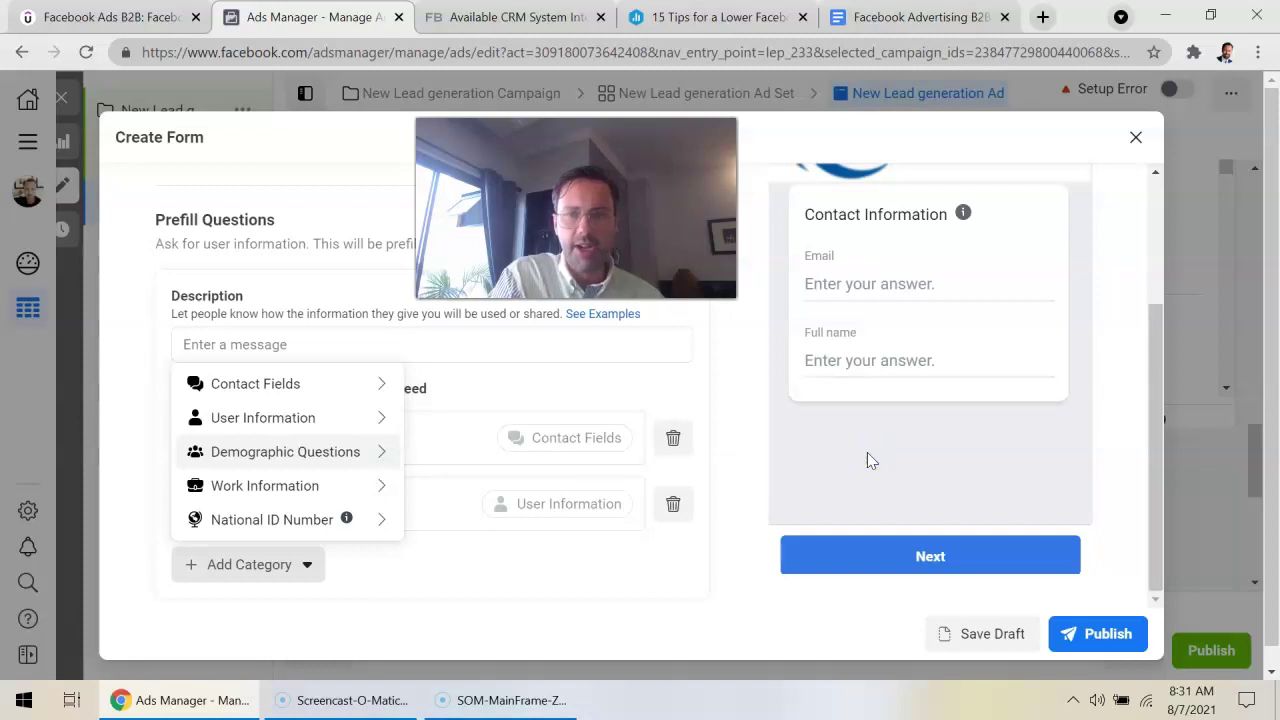
{"action": "scroll", "coordinate": [1094, 334], "scroll_direction": "up", "scroll_amount": 1}
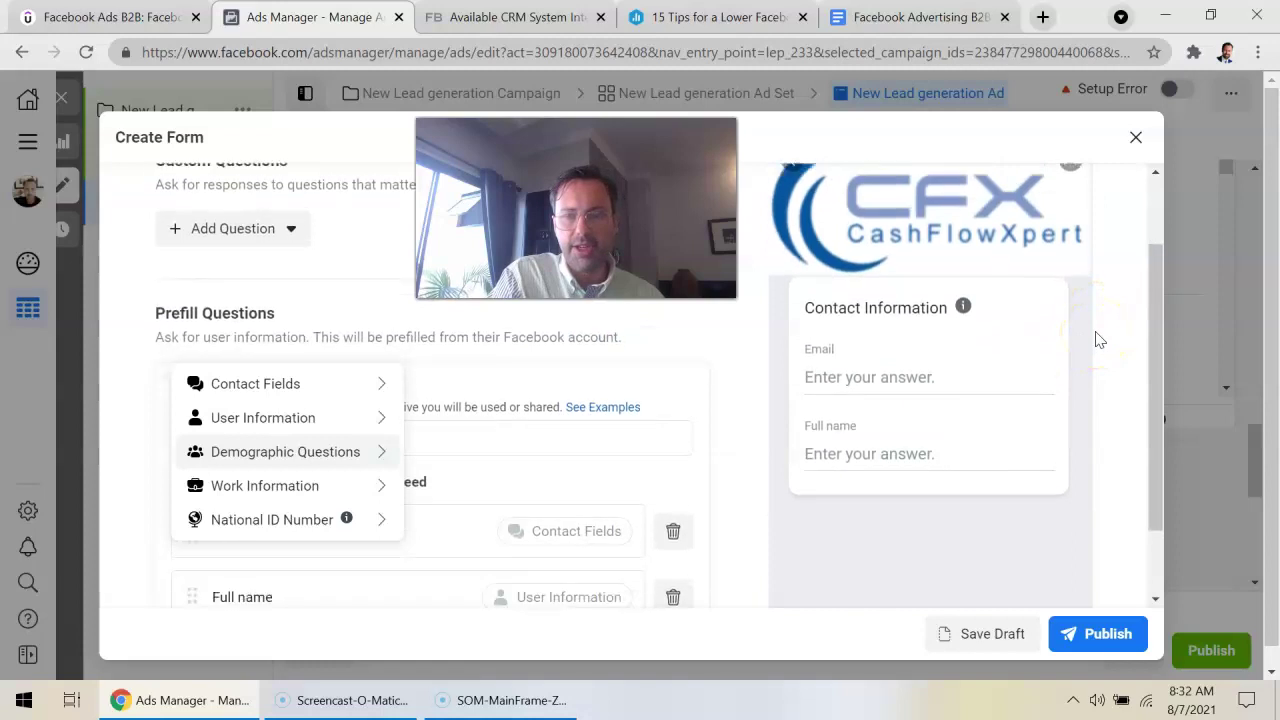
{"action": "scroll", "coordinate": [1096, 340], "scroll_direction": "down", "scroll_amount": 1}
{"action": "scroll", "coordinate": [1096, 340], "scroll_direction": "up", "scroll_amount": 1}
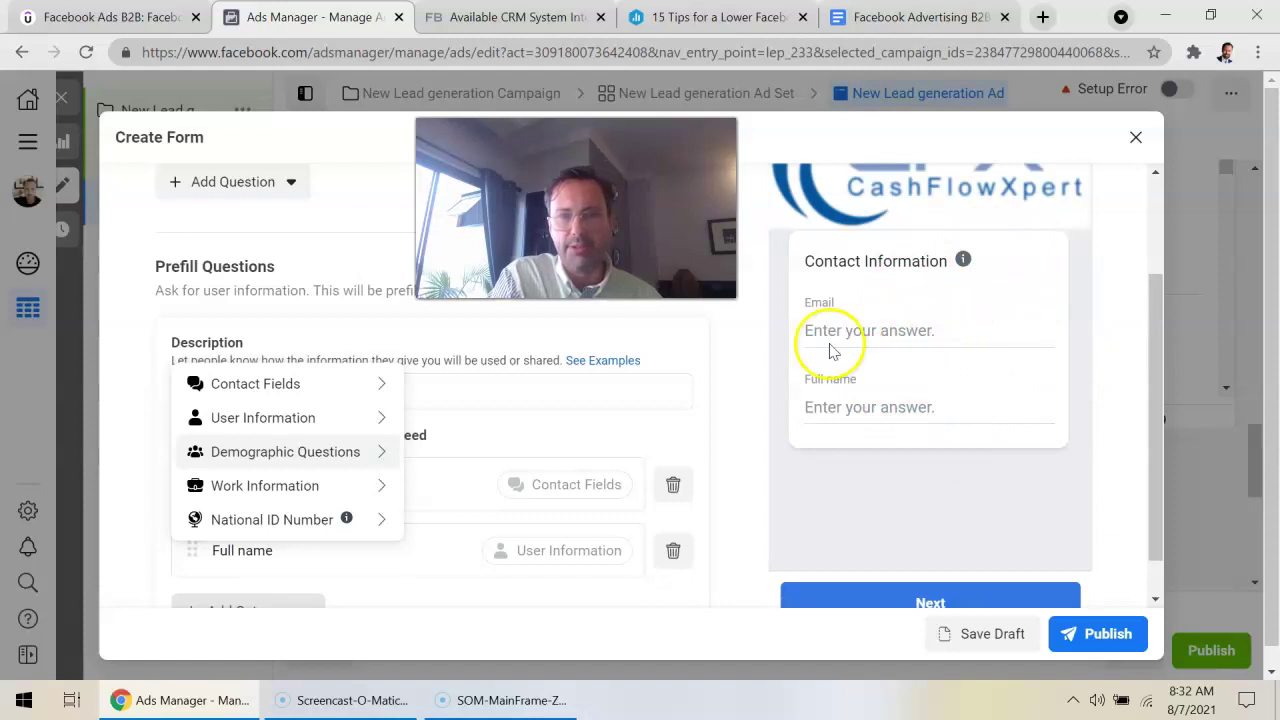
{"action": "mouse_move", "coordinate": [370, 387]}
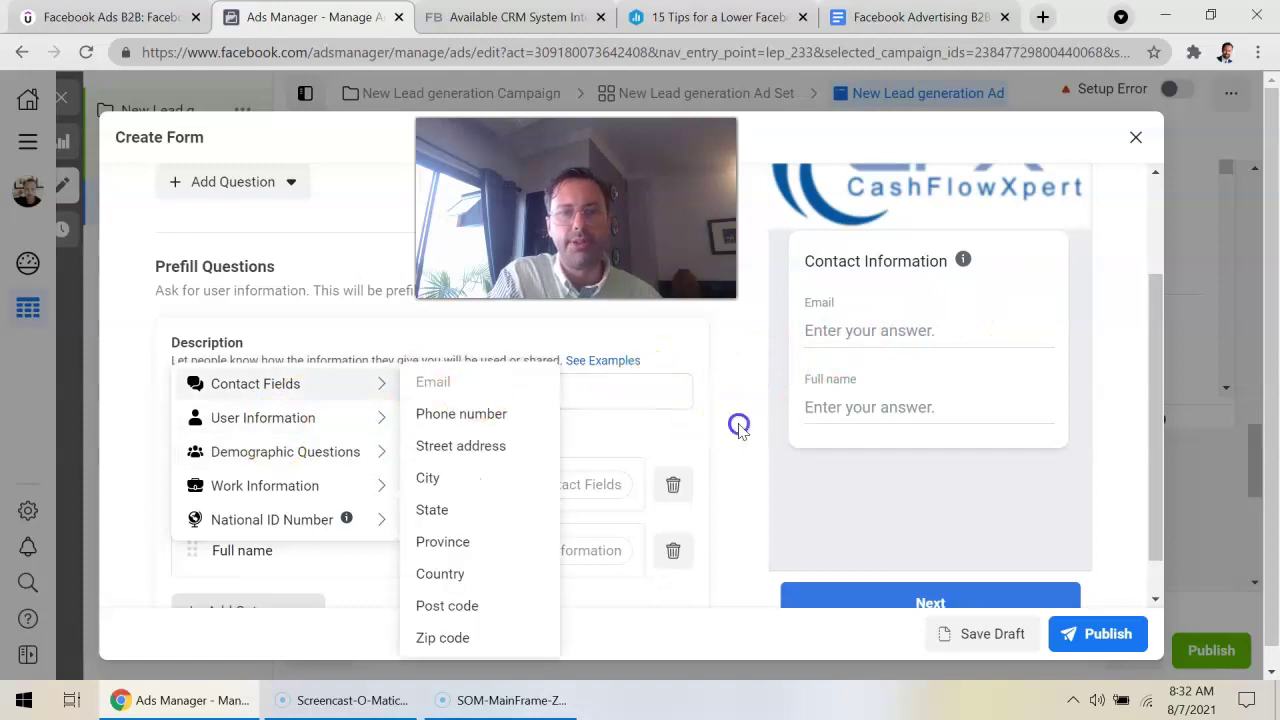
{"action": "scroll", "coordinate": [737, 423], "scroll_direction": "down", "scroll_amount": 1}
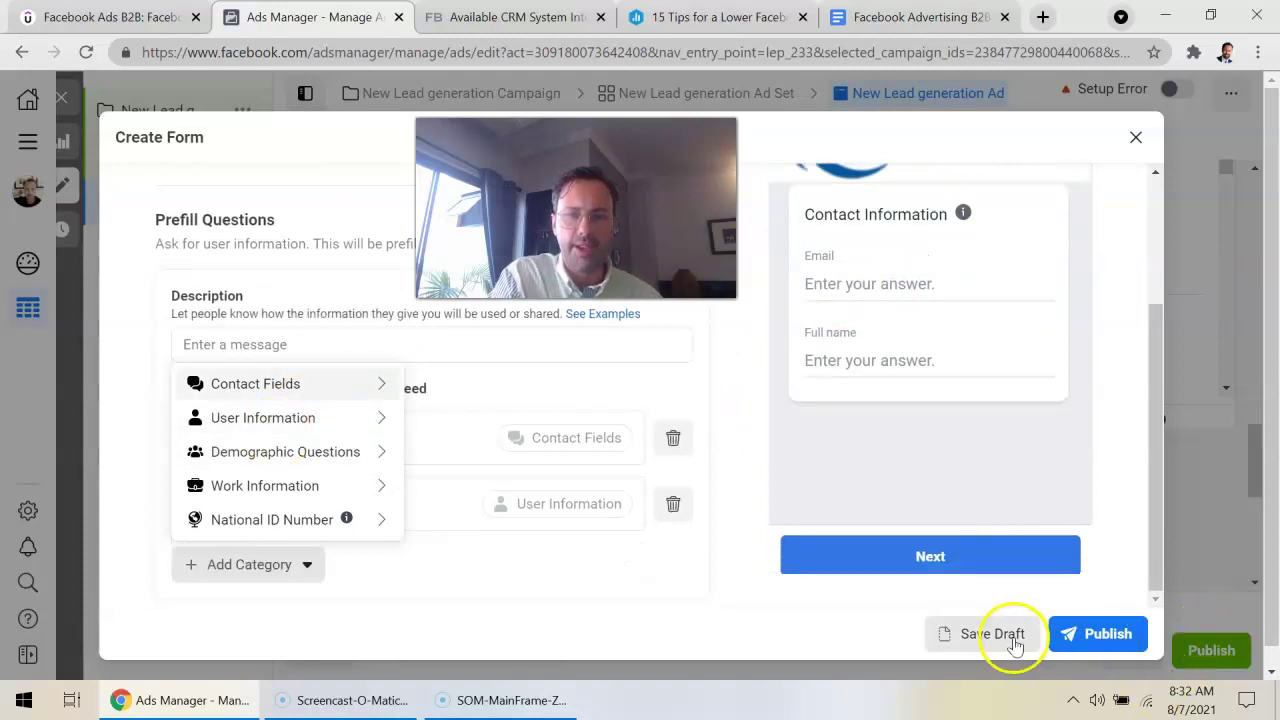
{"action": "left_click", "coordinate": [878, 566]}
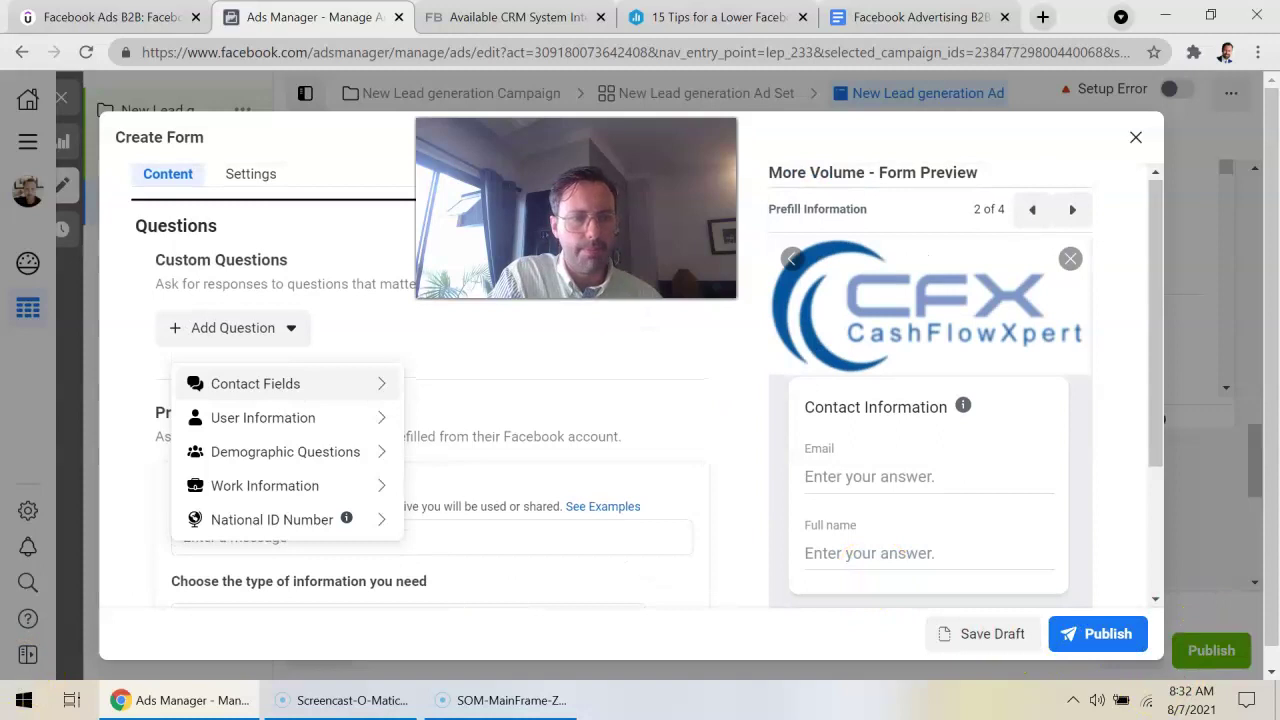
Step: Replace the headline of the form's completion message with "Schedule Your Call Now!"
{"action": "left_click", "coordinate": [551, 340]}
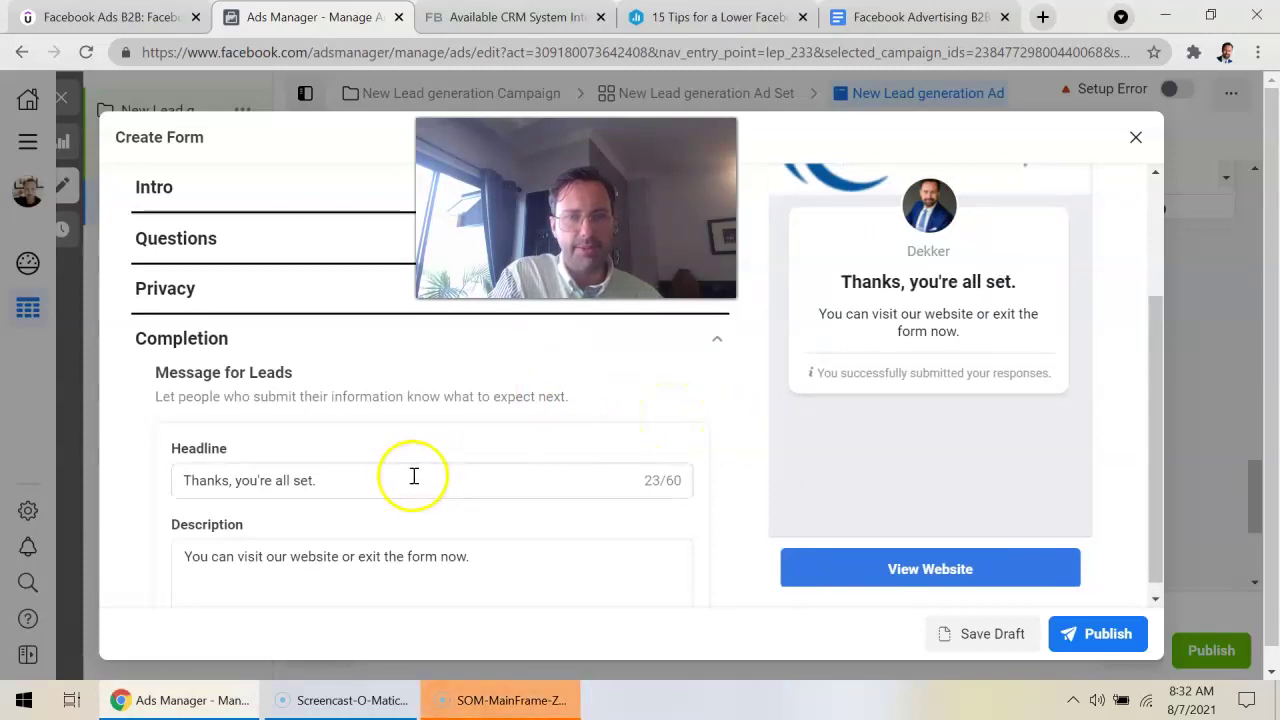
{"action": "scroll", "coordinate": [414, 477], "scroll_direction": "down", "scroll_amount": 2}
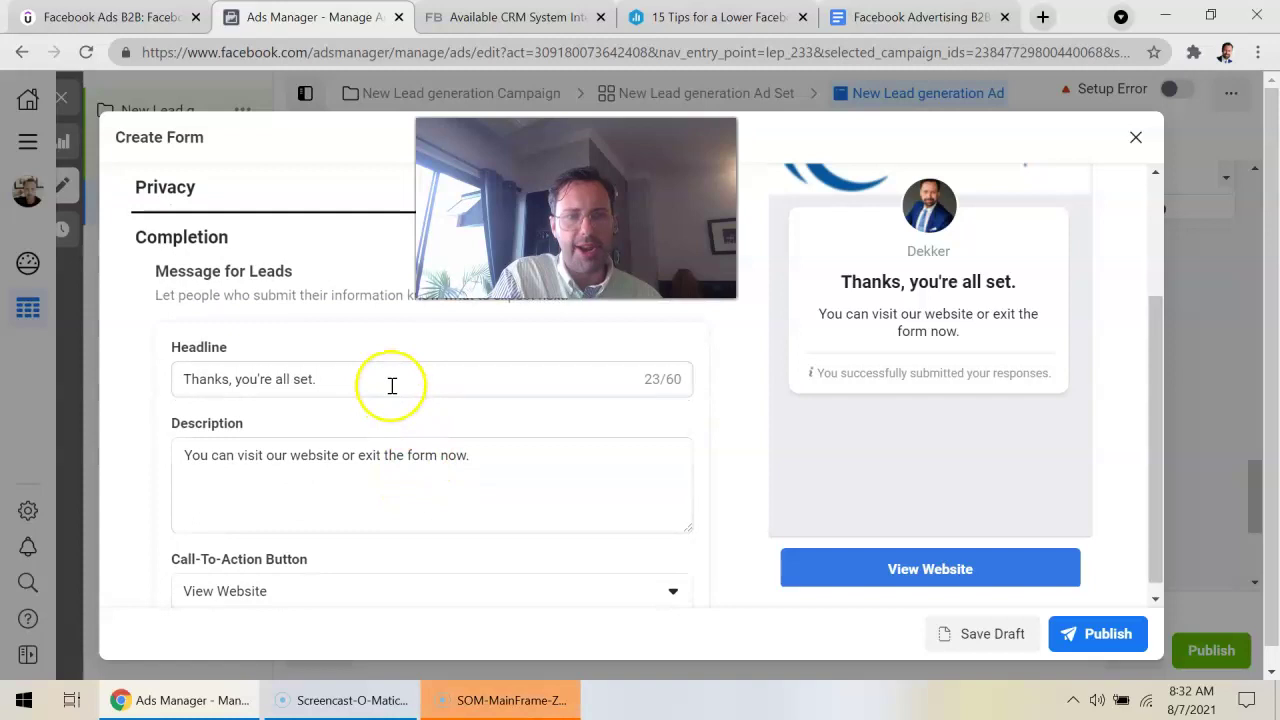
{"action": "scroll", "coordinate": [392, 386], "scroll_direction": "down", "scroll_amount": 1}
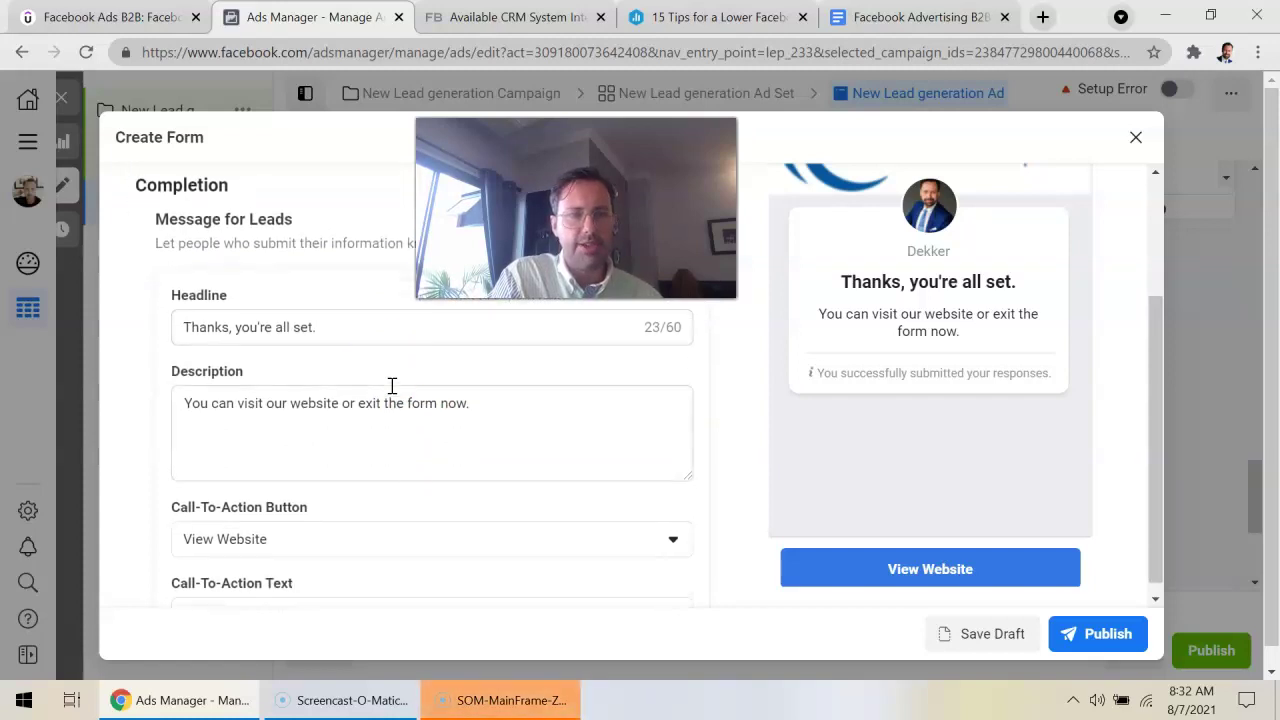
{"action": "triple_click", "coordinate": [346, 324]}
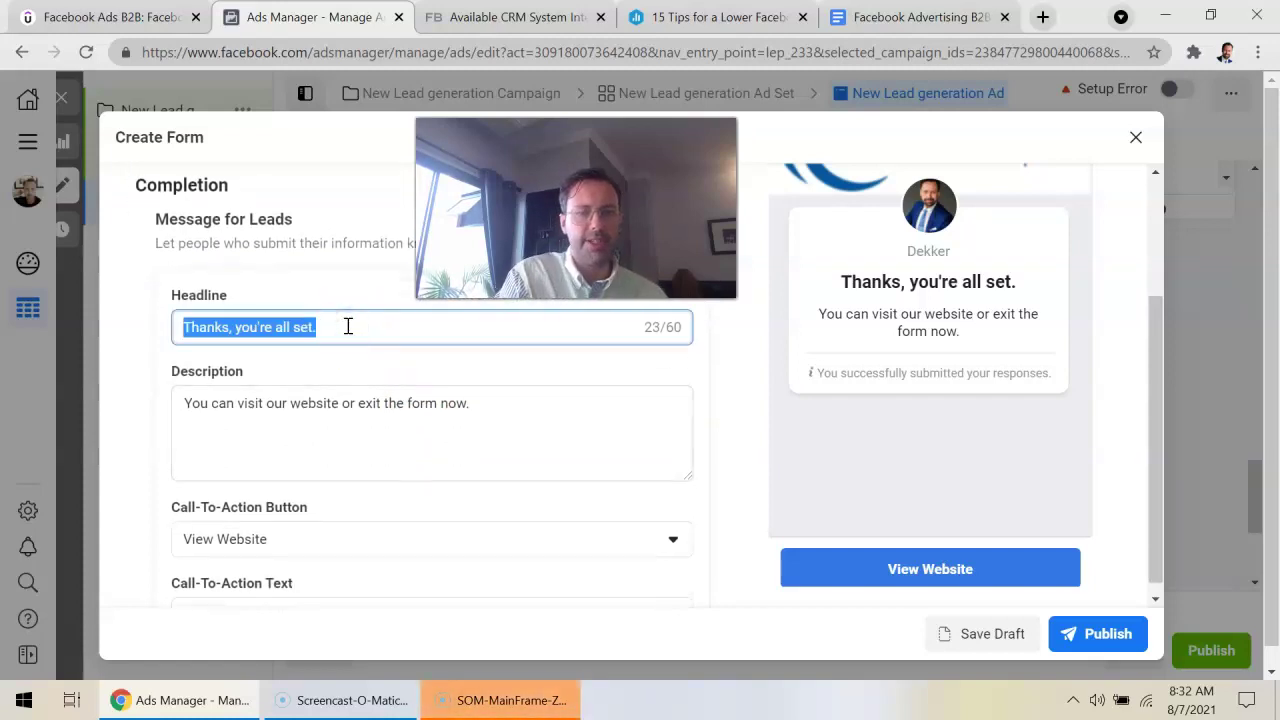
{"action": "type", "text": "S"}
{"action": "key", "text": "BackSpace"}
{"action": "type", "text": "Schedule Your Call Now!"}
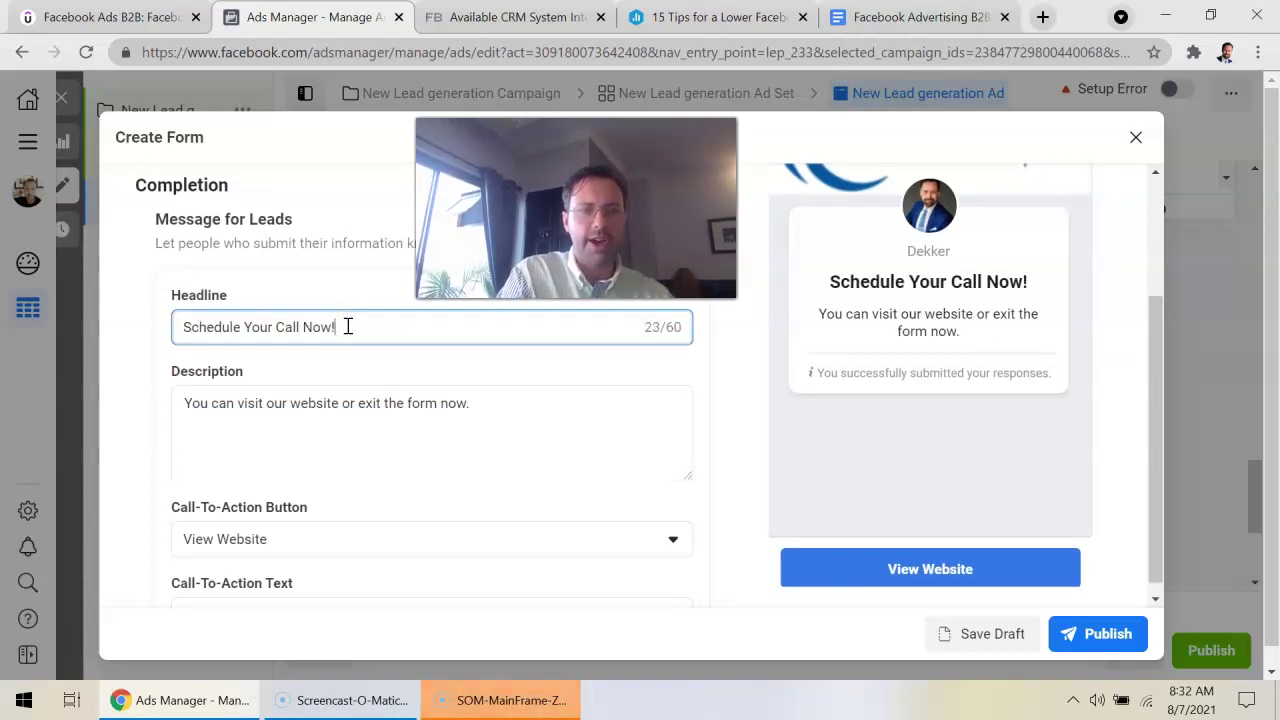
Step: Set the completion message's link to calendly.com/joe-accountant
{"action": "scroll", "coordinate": [337, 554], "scroll_direction": "down", "scroll_amount": 1}
{"action": "scroll", "coordinate": [336, 552], "scroll_direction": "down", "scroll_amount": 1}
{"action": "left_click", "coordinate": [328, 540]}
{"action": "type", "text": "calendly.com/joe-accountant"}
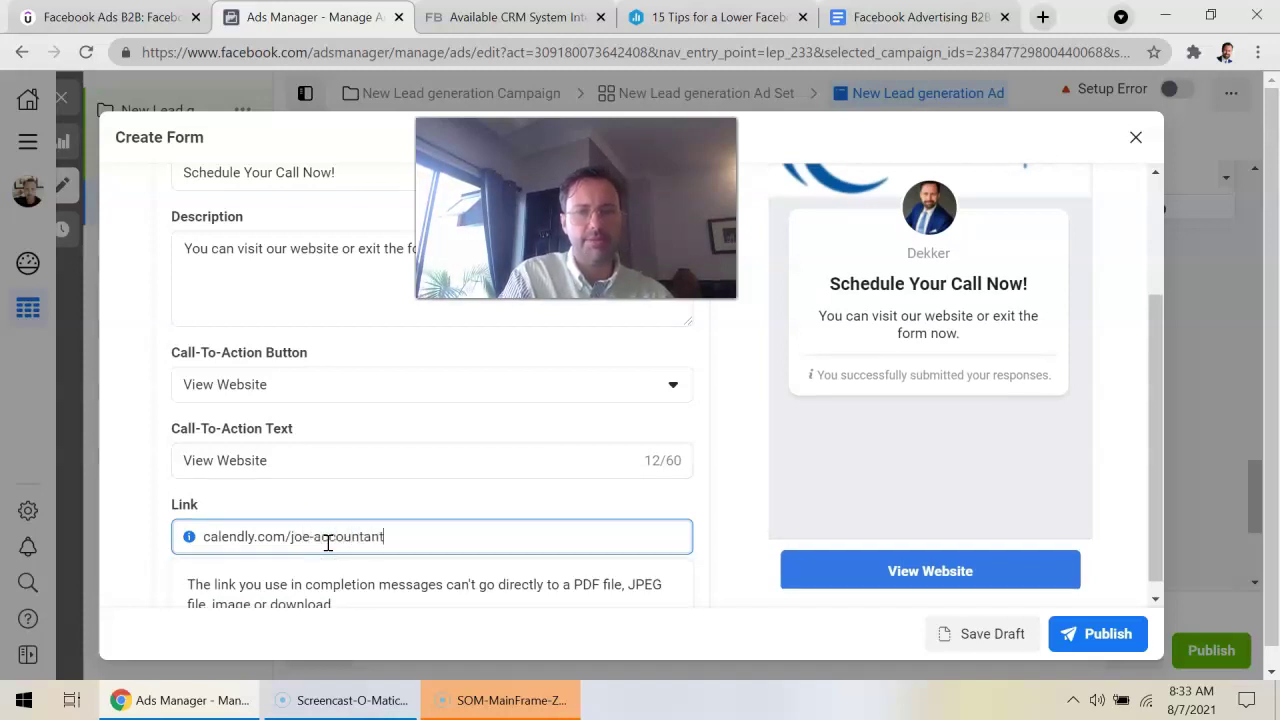
{"action": "left_click", "coordinate": [810, 497]}
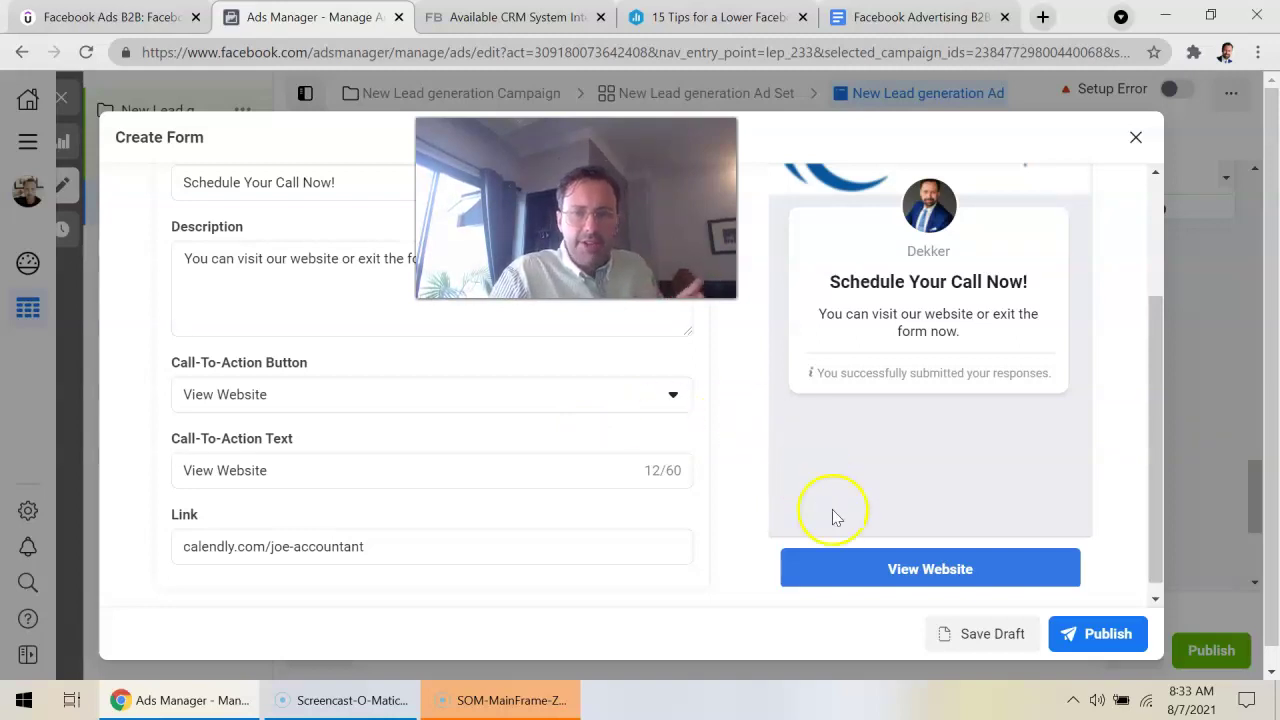
Step: Try "Schedule Demo" and "Learn More" as the completion message's call-to-action text
{"action": "scroll", "coordinate": [943, 538], "scroll_direction": "down", "scroll_amount": 1}
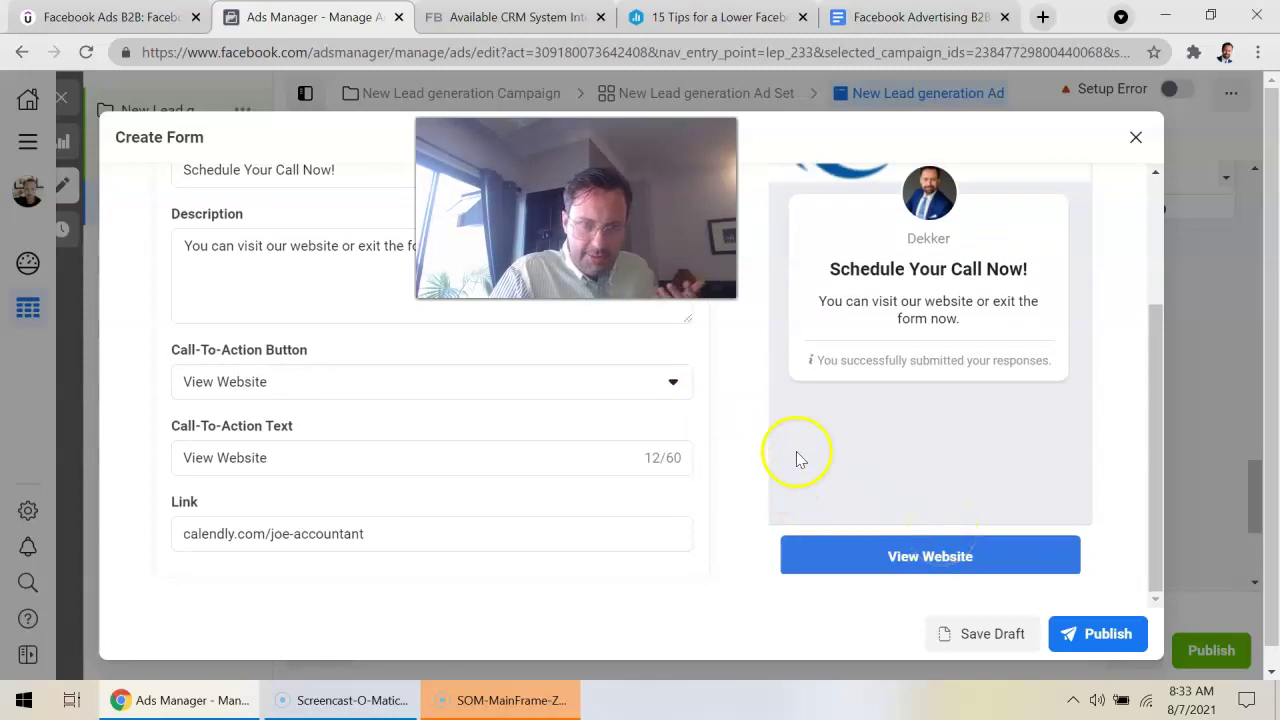
{"action": "left_click", "coordinate": [533, 465]}
{"action": "triple_click", "coordinate": [530, 464]}
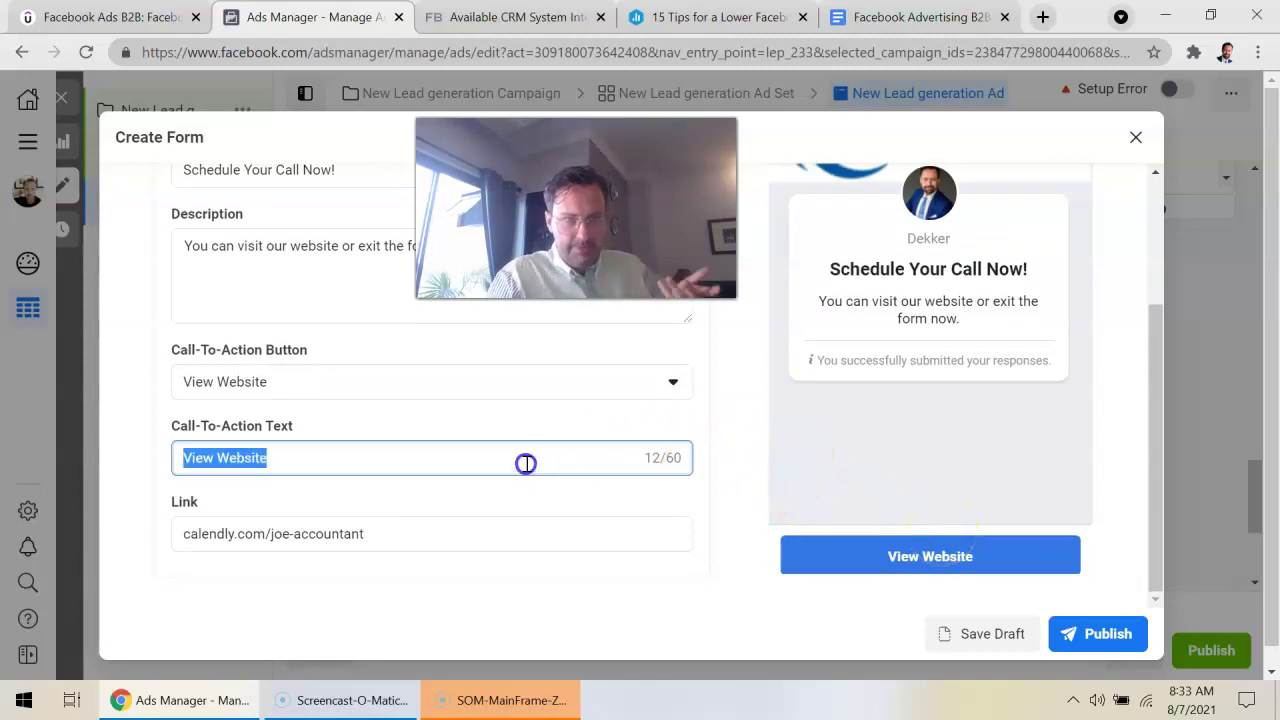
{"action": "type", "text": "Schedule Demo"}
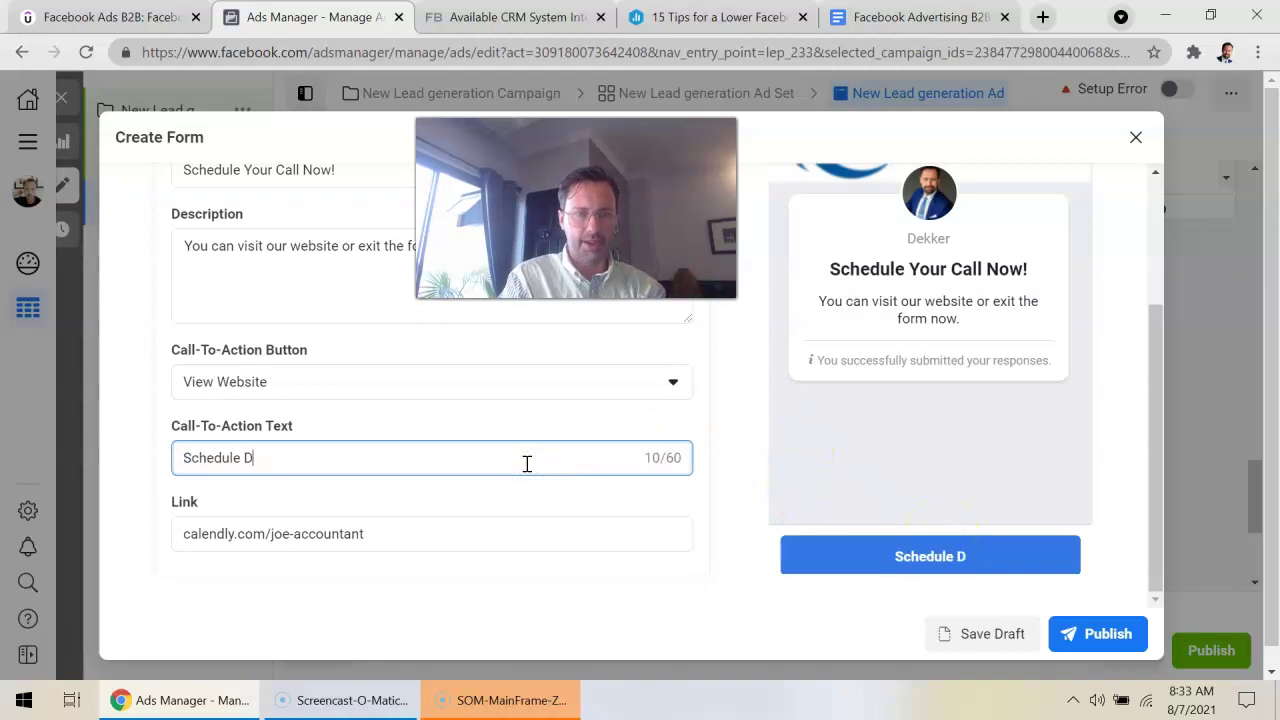
{"action": "key", "text": "BackSpace"}
{"action": "key", "text": "BackSpace"}
{"action": "key", "text": "BackSpace"}
{"action": "key", "text": "BackSpace"}
{"action": "key", "text": "BackSpace"}
{"action": "key", "text": "BackSpace"}
{"action": "key", "text": "BackSpace"}
{"action": "key", "text": "BackSpace"}
{"action": "key", "text": "BackSpace"}
{"action": "key", "text": "BackSpace"}
{"action": "key", "text": "BackSpace"}
{"action": "key", "text": "BackSpace"}
{"action": "key", "text": "BackSpace"}
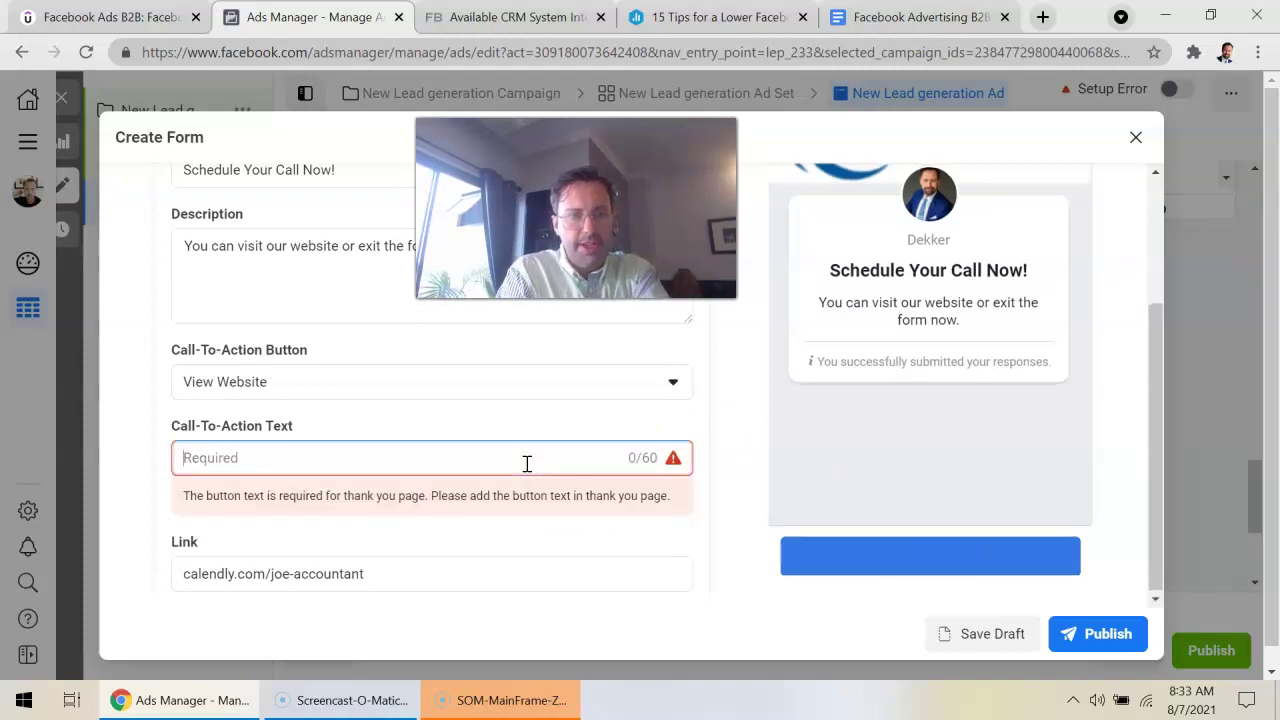
{"action": "type", "text": "Learn More"}
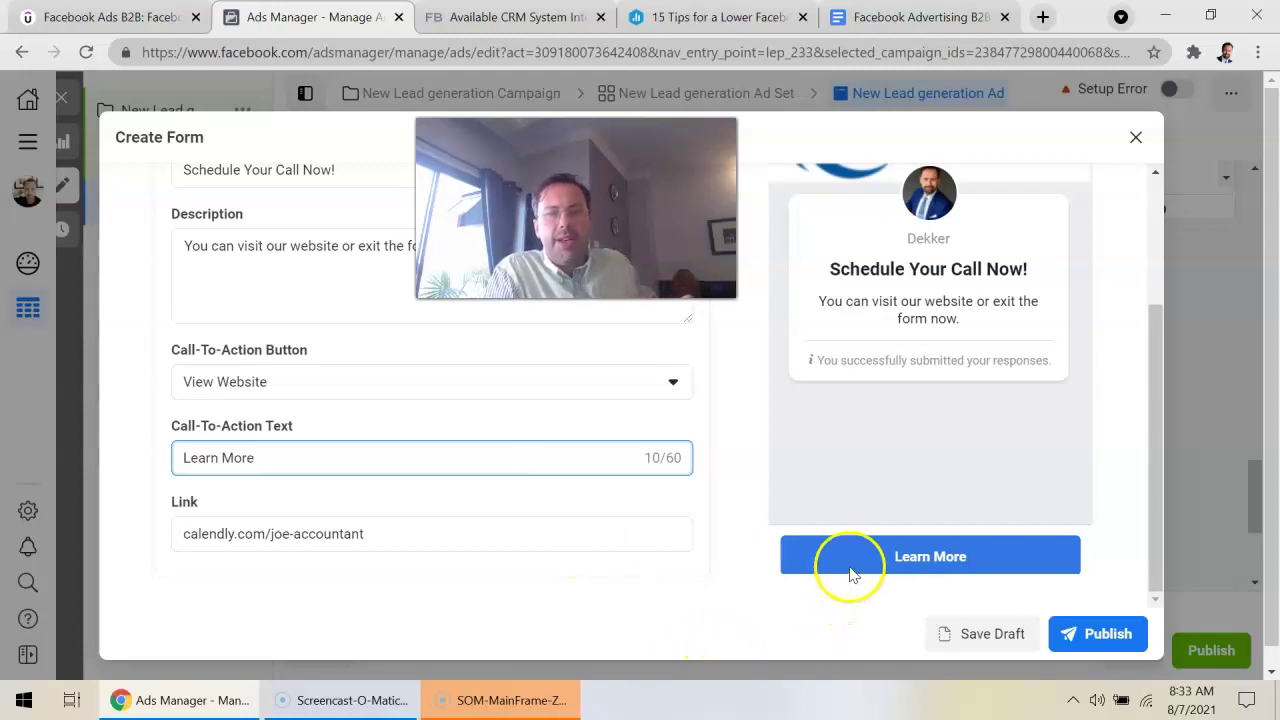
Step: Set the completion message's call-to-action text to "Watch Video" and its link to youtube.com/thought-leadership-video
{"action": "triple_click", "coordinate": [389, 459]}
{"action": "type", "text": "Watch Video"}
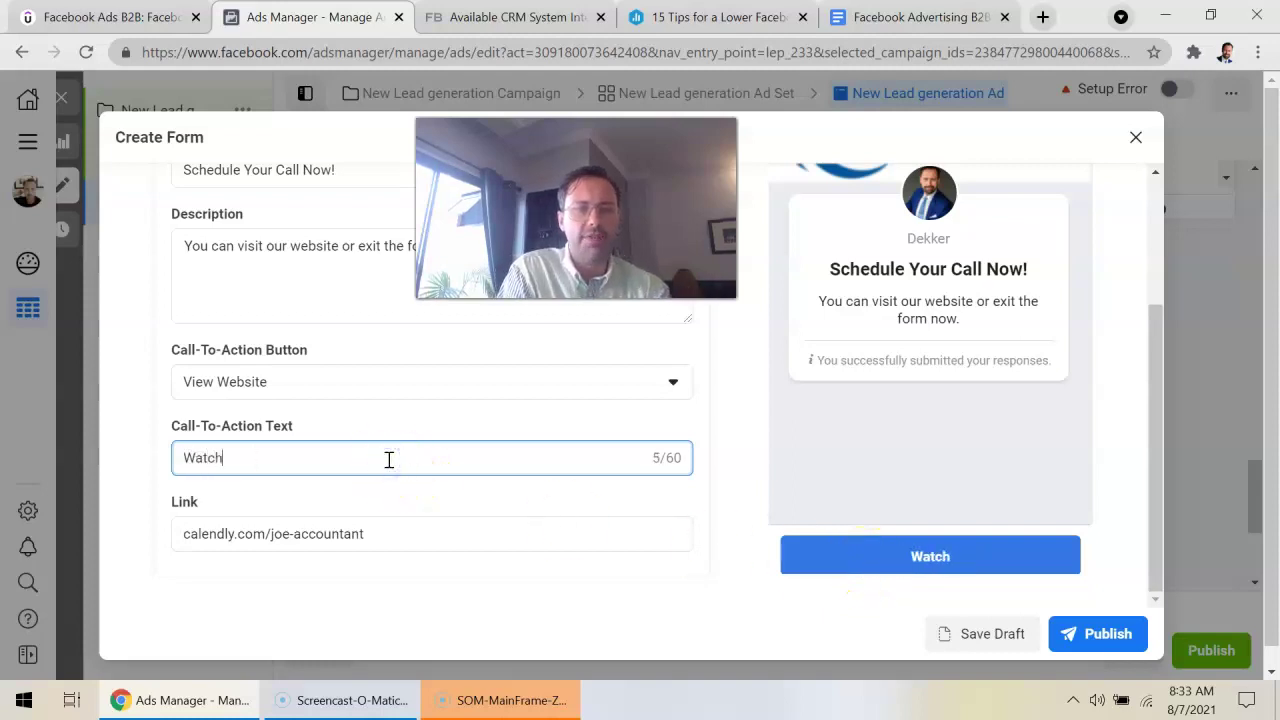
{"action": "triple_click", "coordinate": [375, 532]}
{"action": "type", "text": "youtube."}
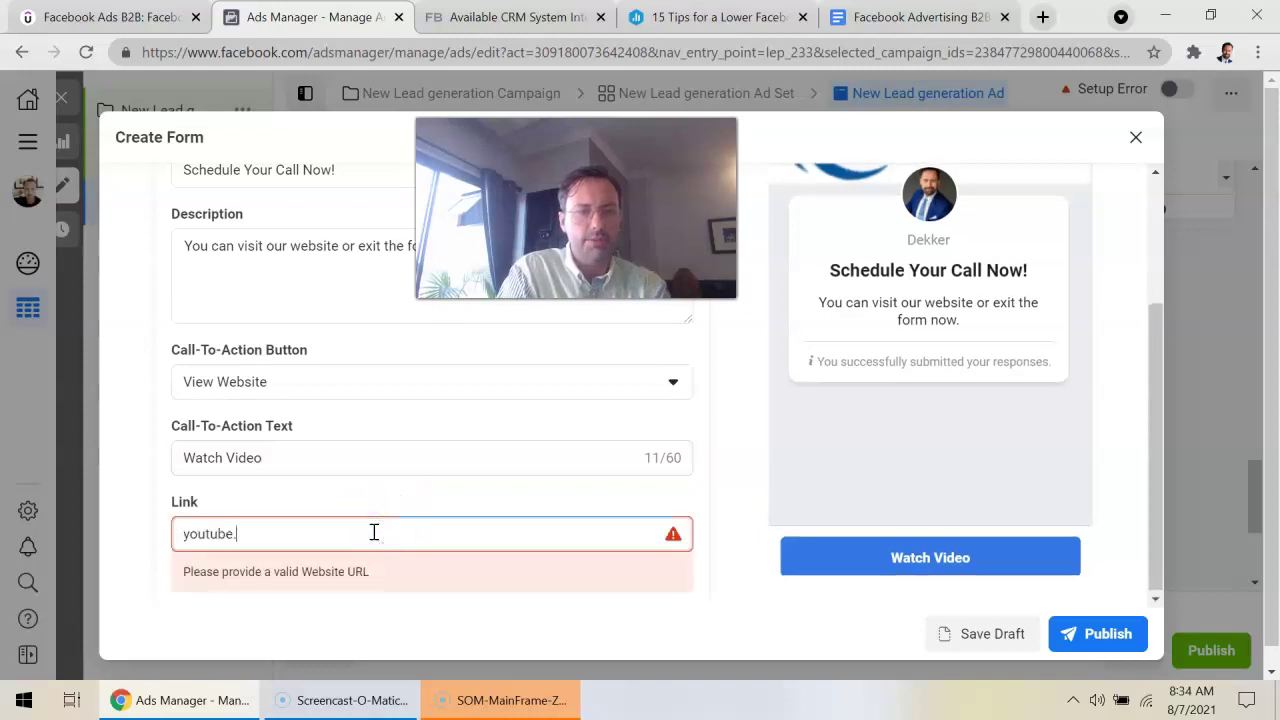
{"action": "type", "text": "com/thought-leader"}
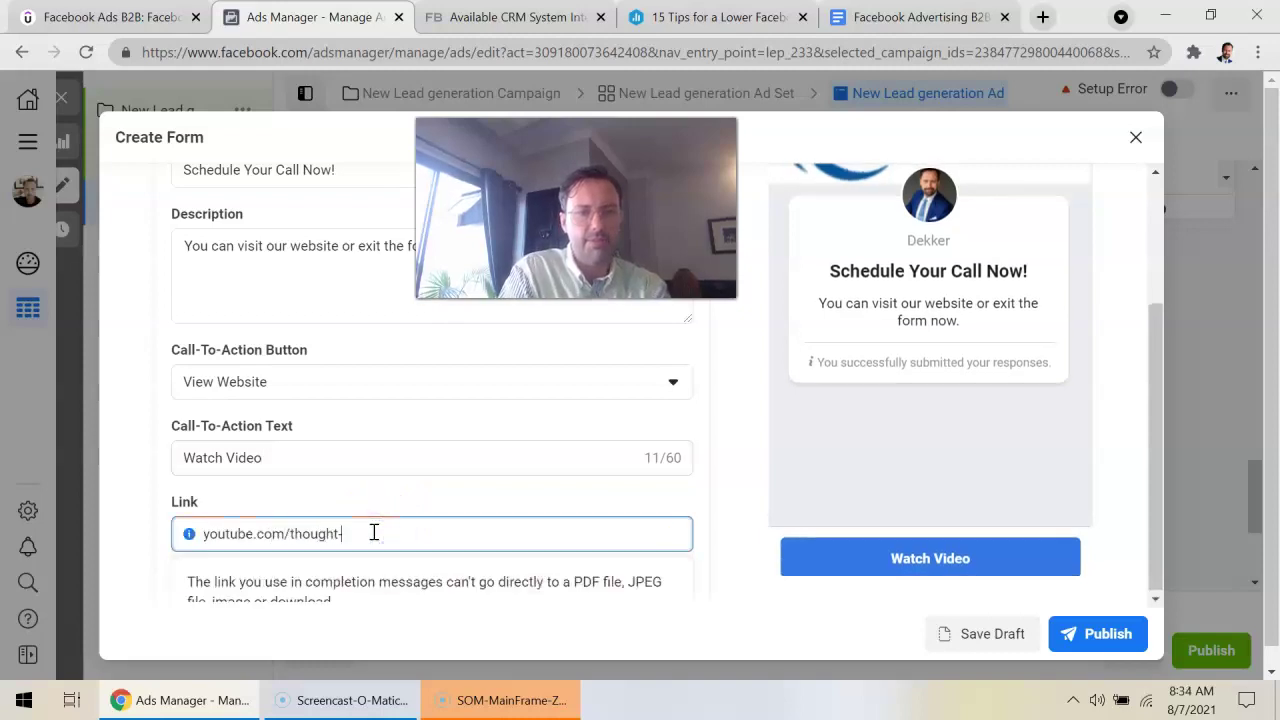
{"action": "type", "text": "ship-video"}
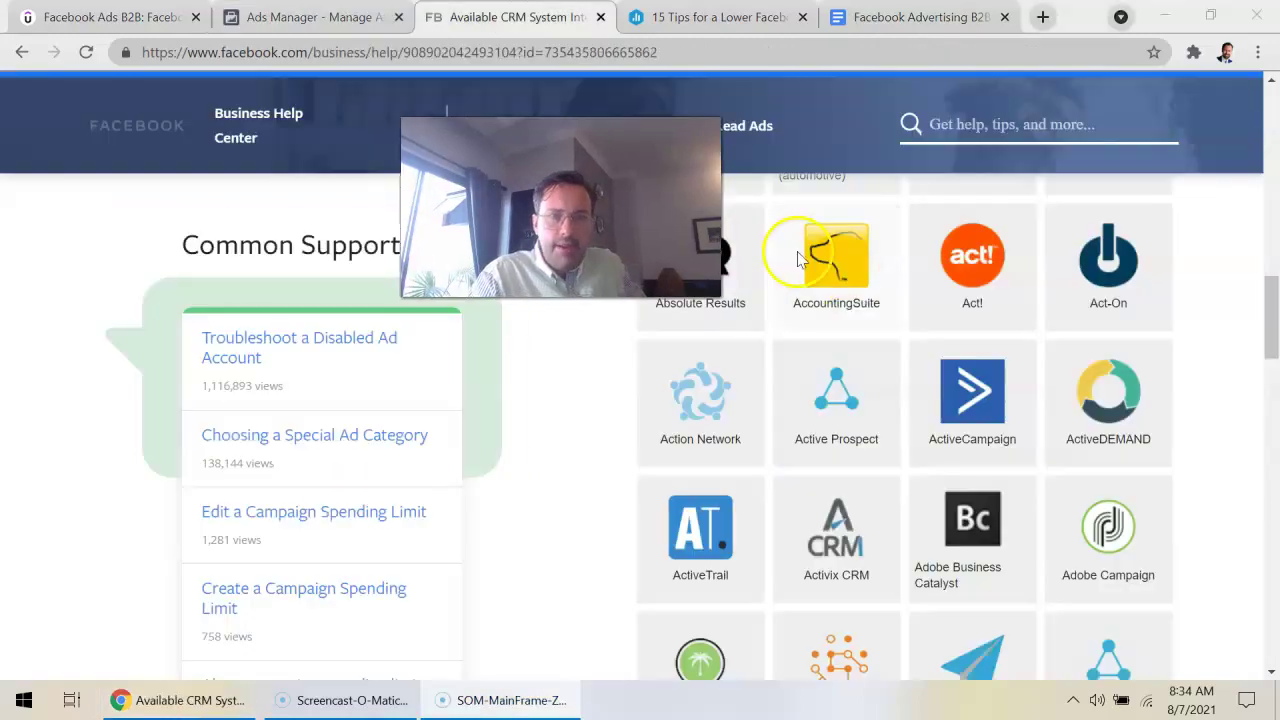
Step: Examine the help page on CRM integrations for lead ads, including its introduction, provider search and first page of providers
{"action": "scroll", "coordinate": [1023, 334], "scroll_direction": "up", "scroll_amount": 2}
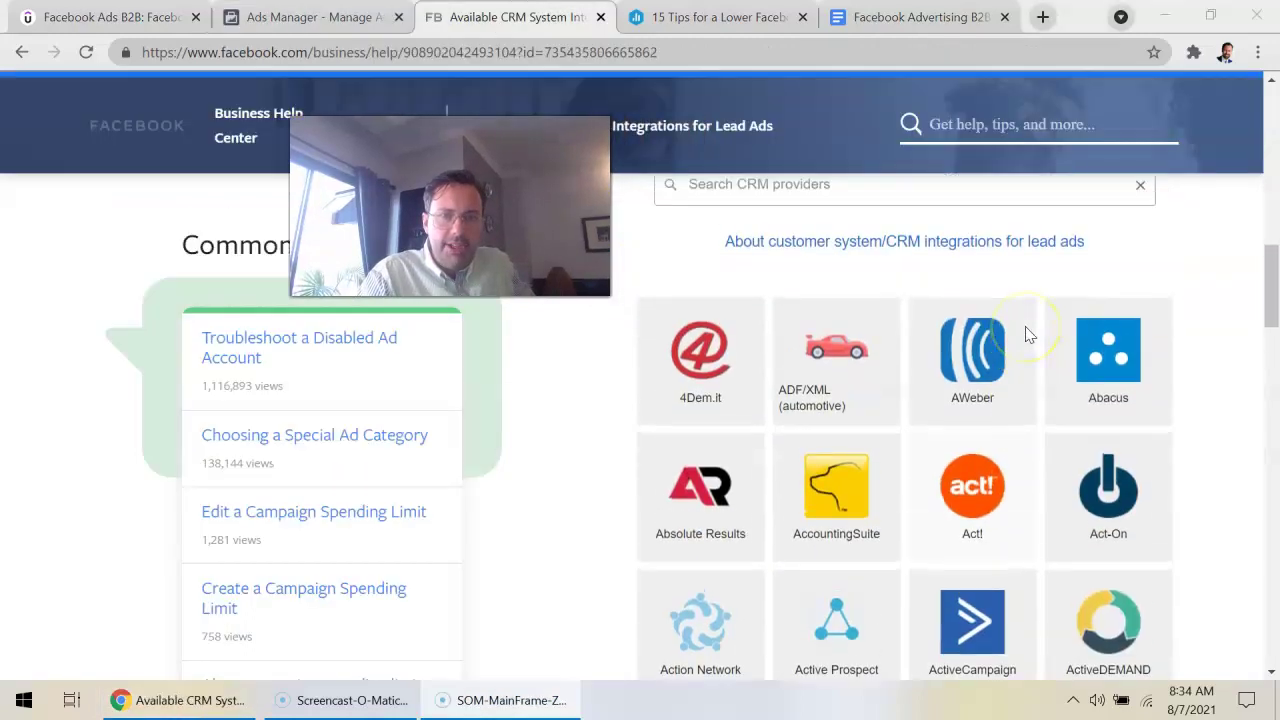
{"action": "scroll", "coordinate": [1030, 334], "scroll_direction": "up", "scroll_amount": 1}
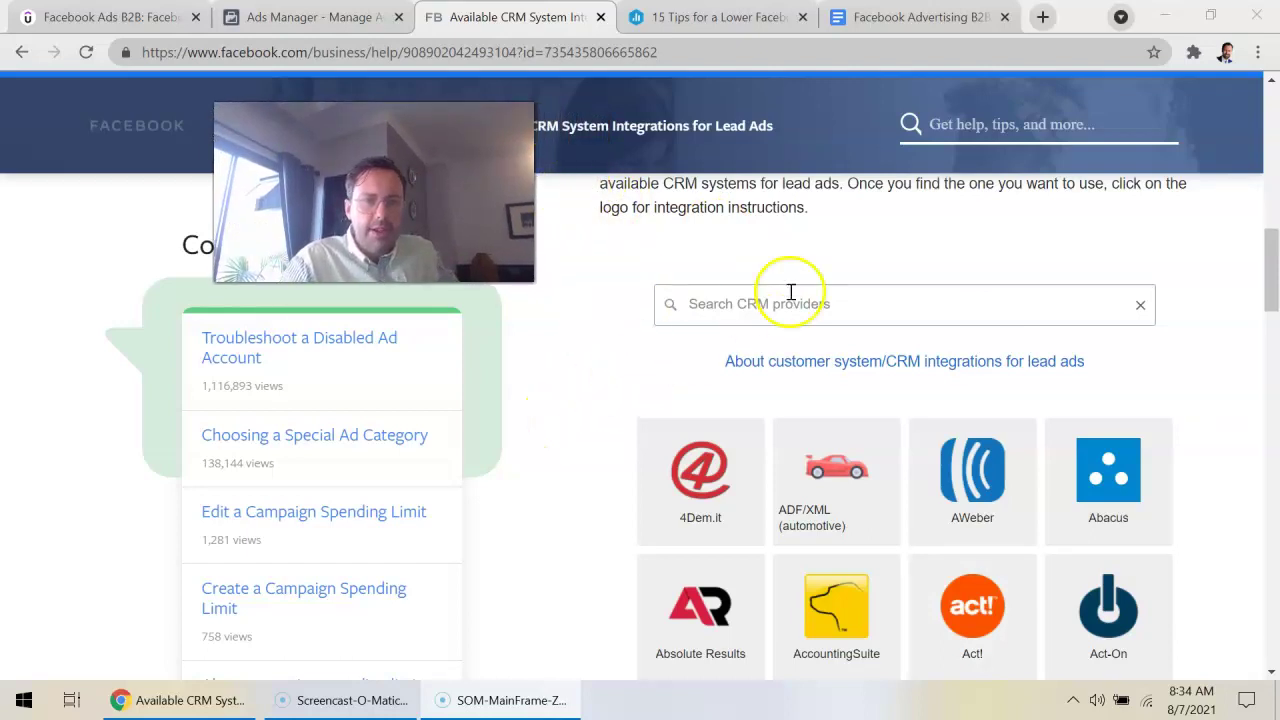
{"action": "scroll", "coordinate": [1138, 300], "scroll_direction": "up", "scroll_amount": 2}
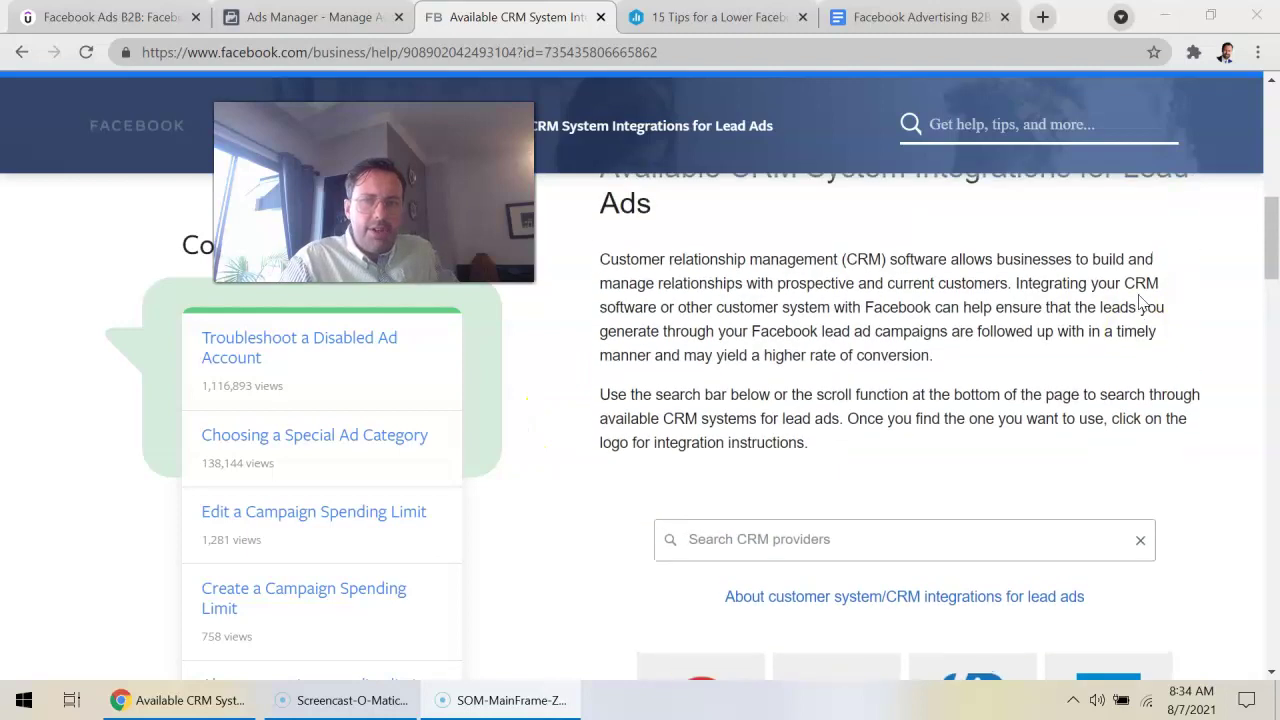
{"action": "scroll", "coordinate": [1141, 300], "scroll_direction": "down", "scroll_amount": 1}
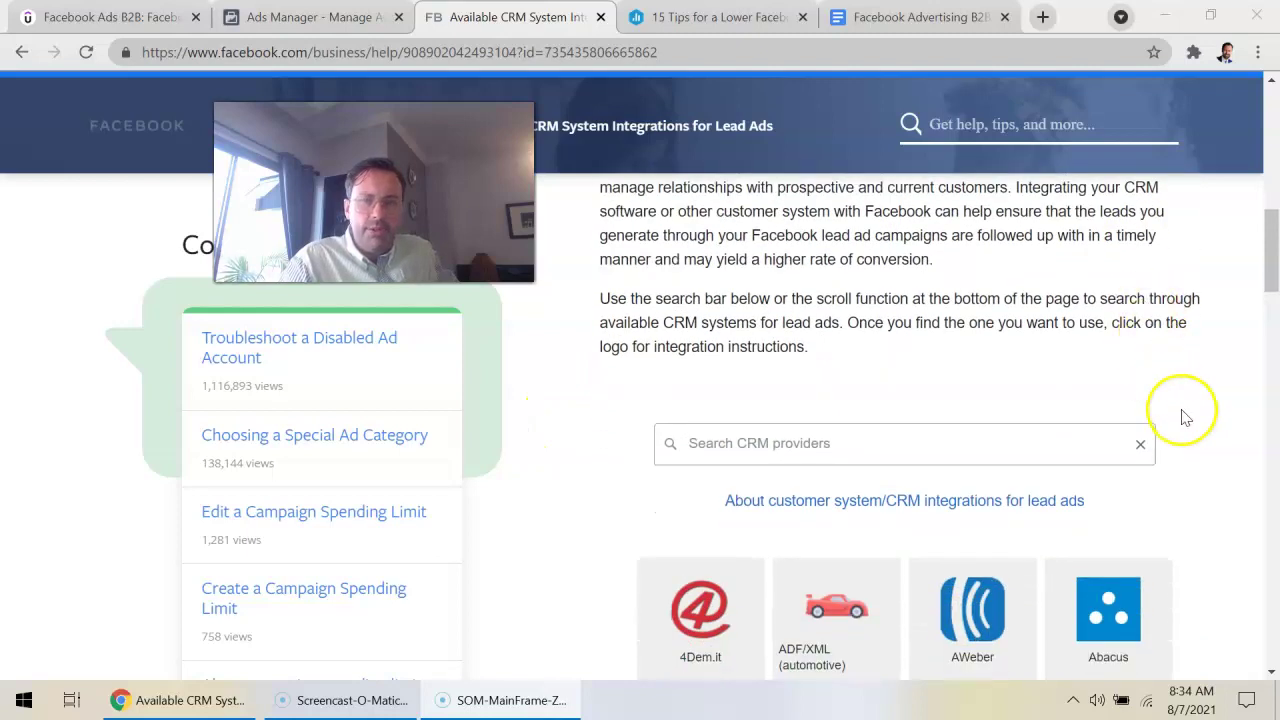
{"action": "scroll", "coordinate": [1183, 416], "scroll_direction": "down", "scroll_amount": 1}
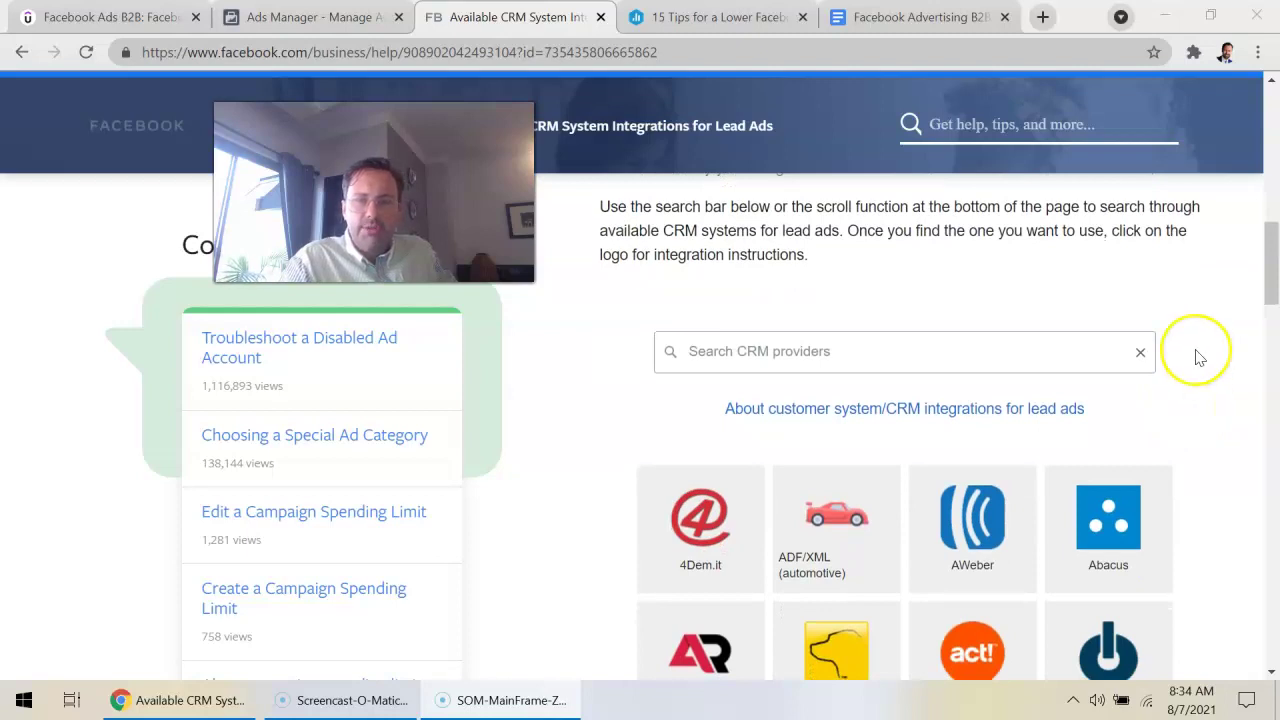
{"action": "scroll", "coordinate": [1200, 358], "scroll_direction": "down", "scroll_amount": 1}
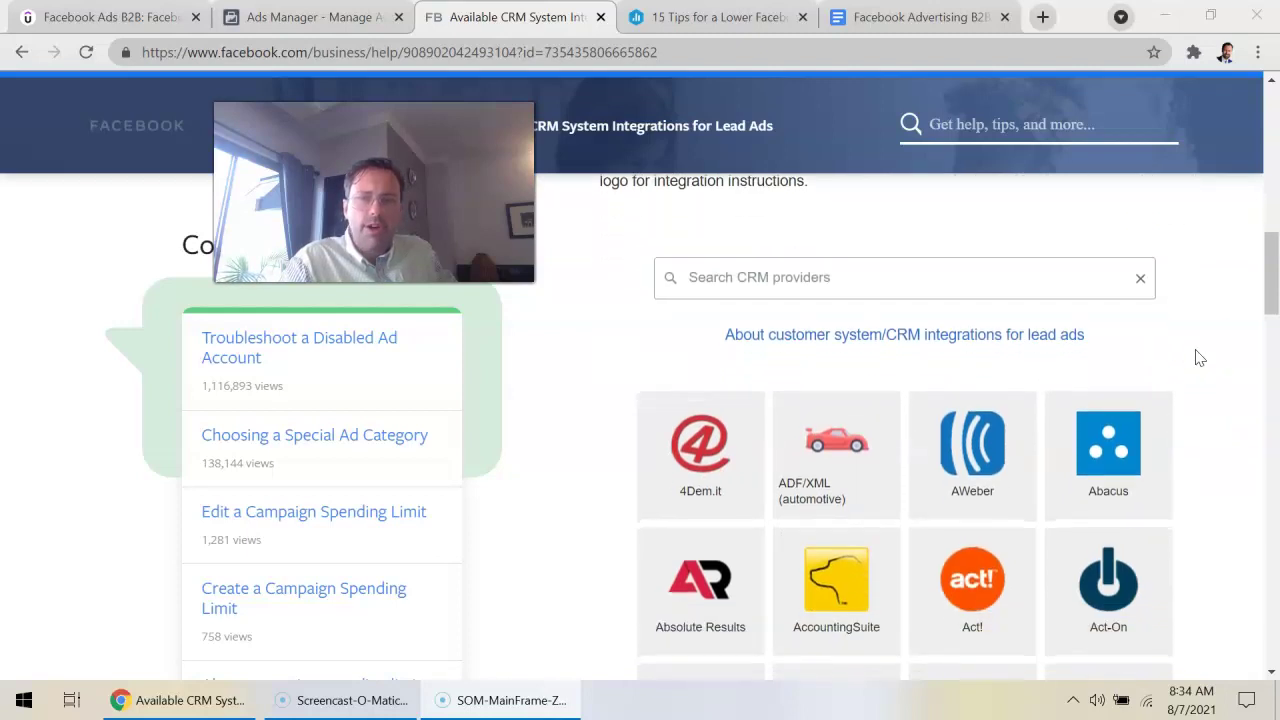
{"action": "scroll", "coordinate": [1200, 358], "scroll_direction": "down", "scroll_amount": 1}
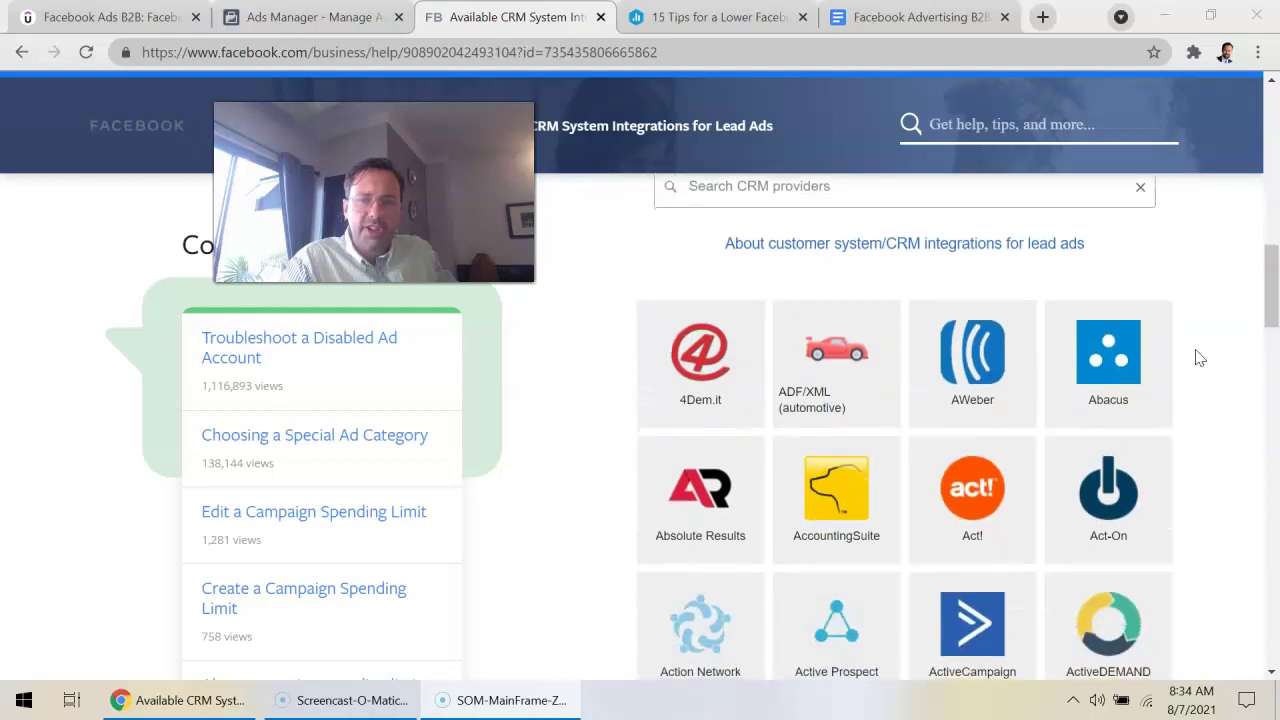
{"action": "scroll", "coordinate": [1200, 358], "scroll_direction": "down", "scroll_amount": 1}
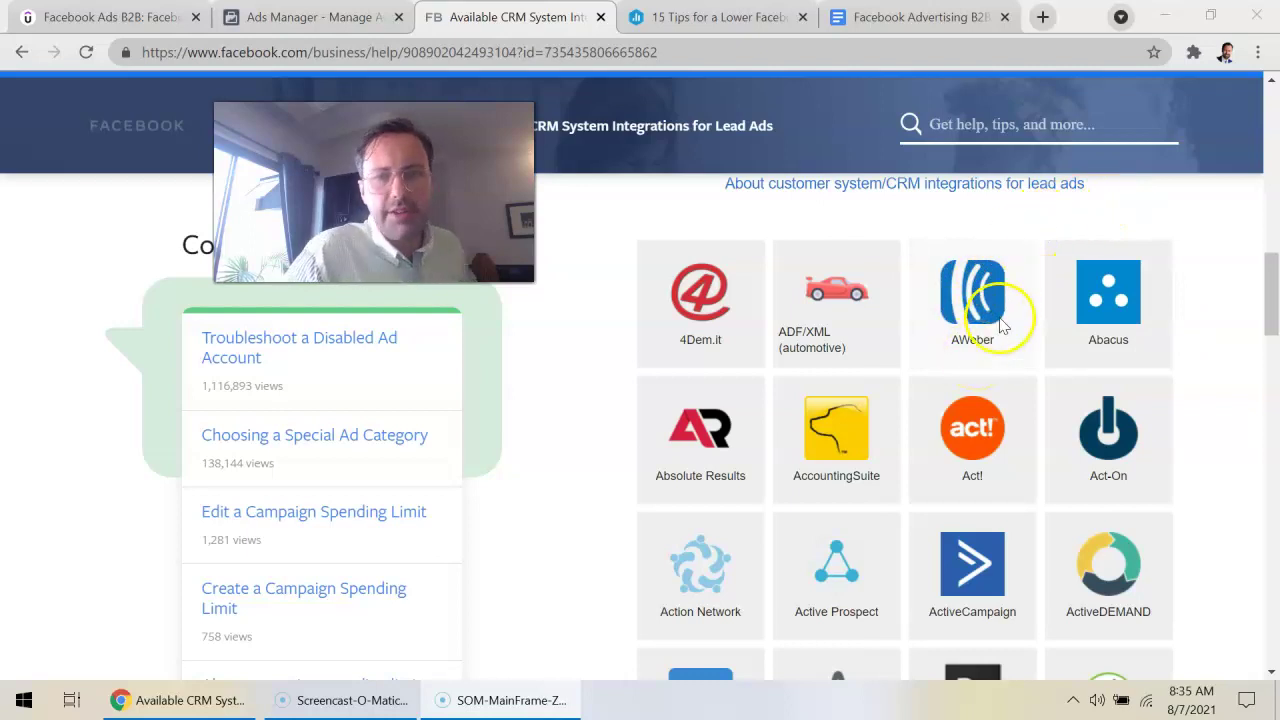
{"action": "scroll", "coordinate": [1005, 314], "scroll_direction": "down", "scroll_amount": 3}
{"action": "scroll", "coordinate": [1007, 311], "scroll_direction": "up", "scroll_amount": 1}
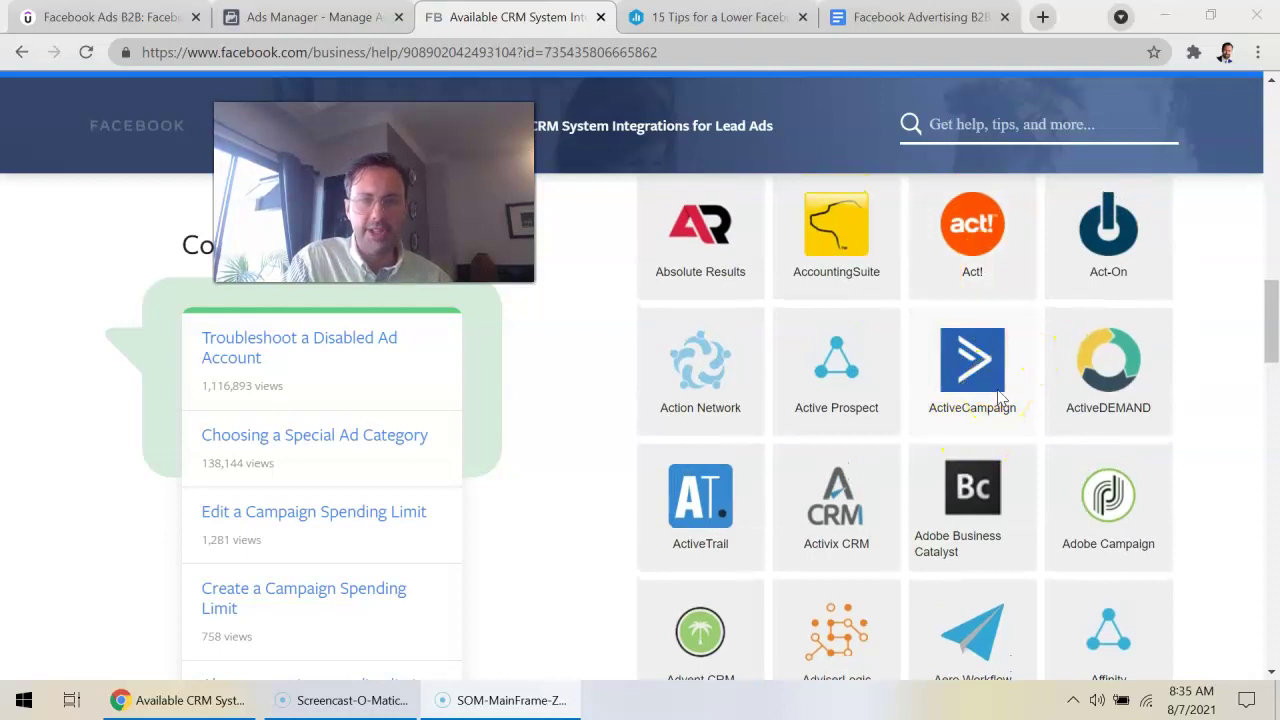
{"action": "scroll", "coordinate": [1000, 397], "scroll_direction": "down", "scroll_amount": 1}
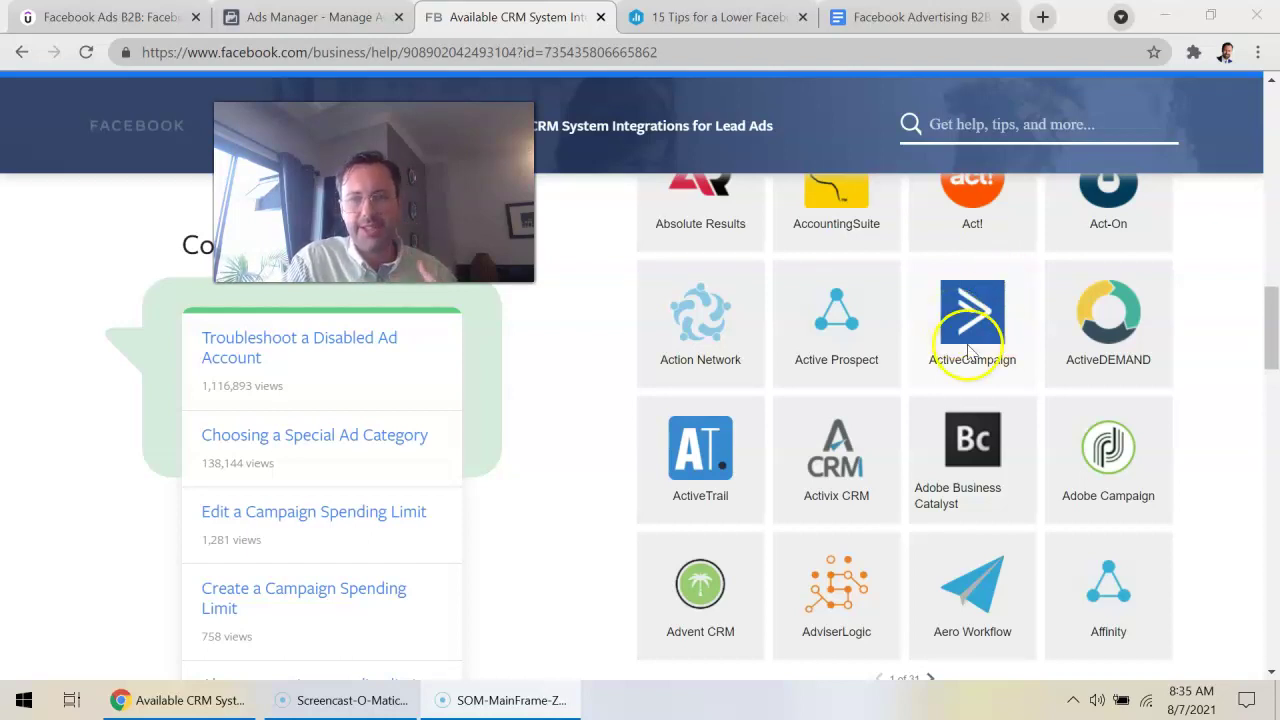
{"action": "scroll", "coordinate": [1000, 340], "scroll_direction": "down", "scroll_amount": 1}
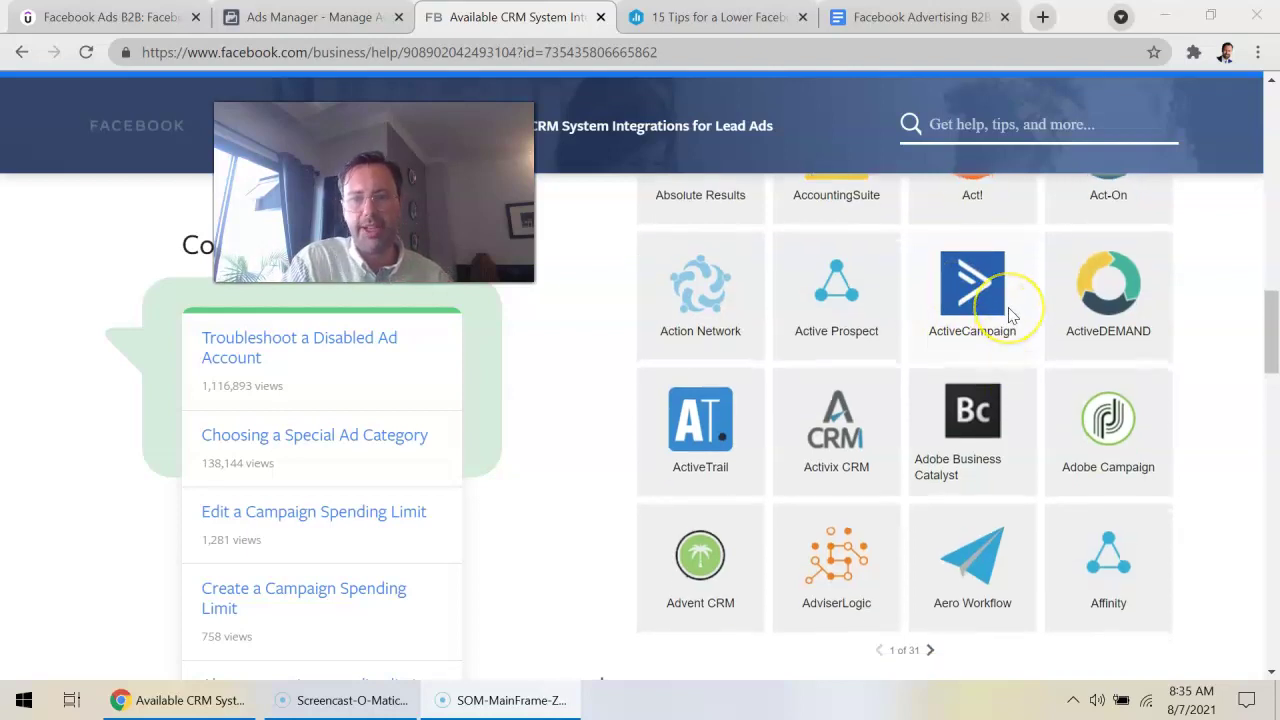
Step: Page forward through the CRM provider list and look over the further available integrations
{"action": "scroll", "coordinate": [1008, 315], "scroll_direction": "down", "scroll_amount": 1}
{"action": "left_click", "coordinate": [928, 537]}
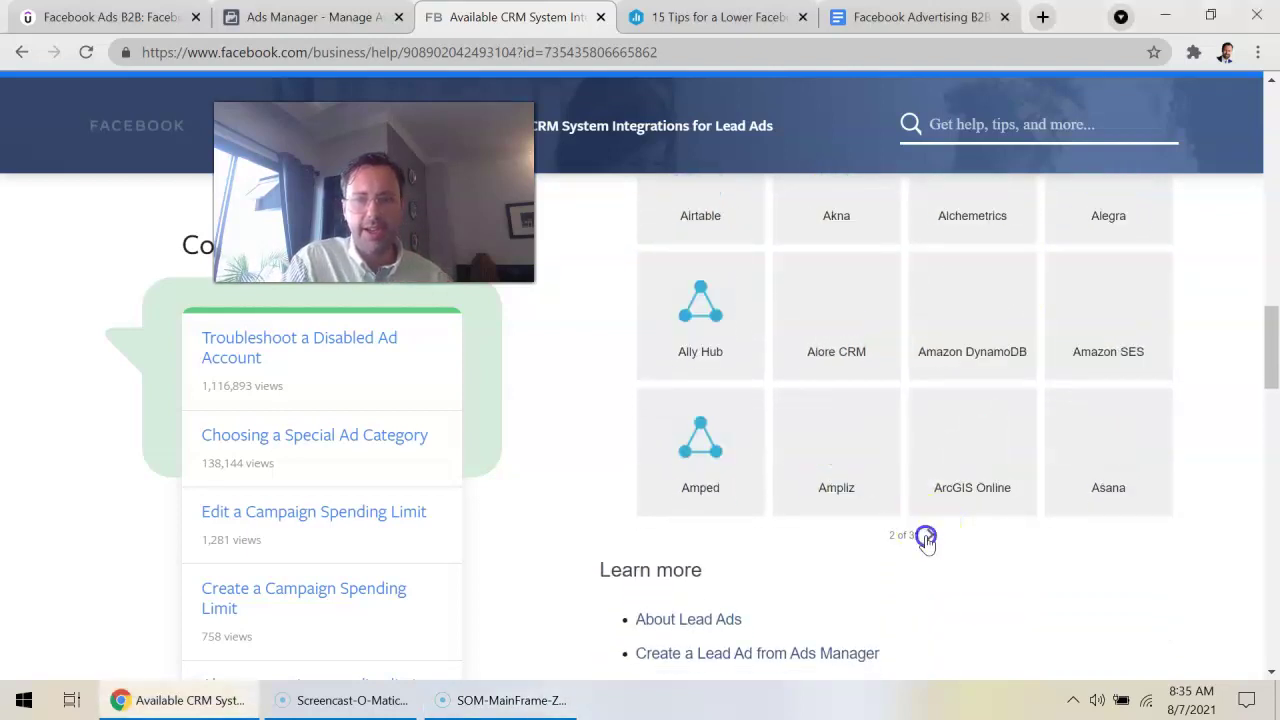
{"action": "scroll", "coordinate": [969, 435], "scroll_direction": "up", "scroll_amount": 5}
{"action": "scroll", "coordinate": [969, 440], "scroll_direction": "down", "scroll_amount": 3}
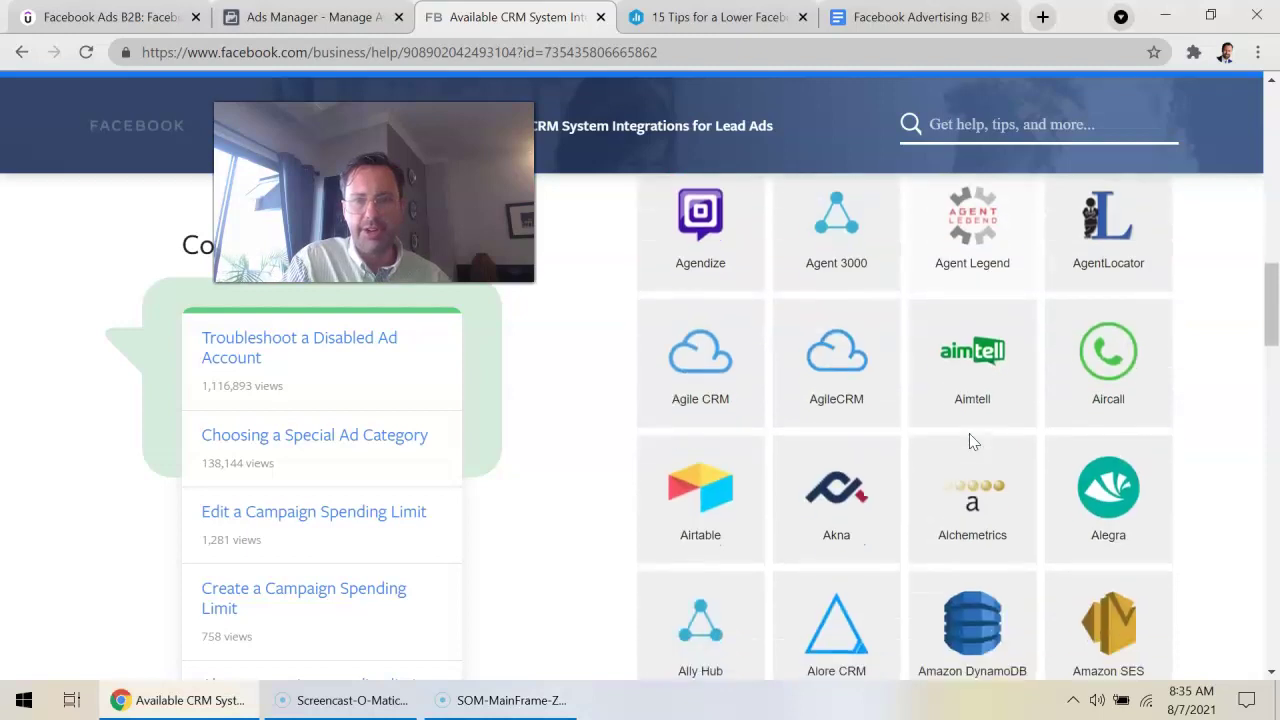
{"action": "left_click", "coordinate": [929, 669]}
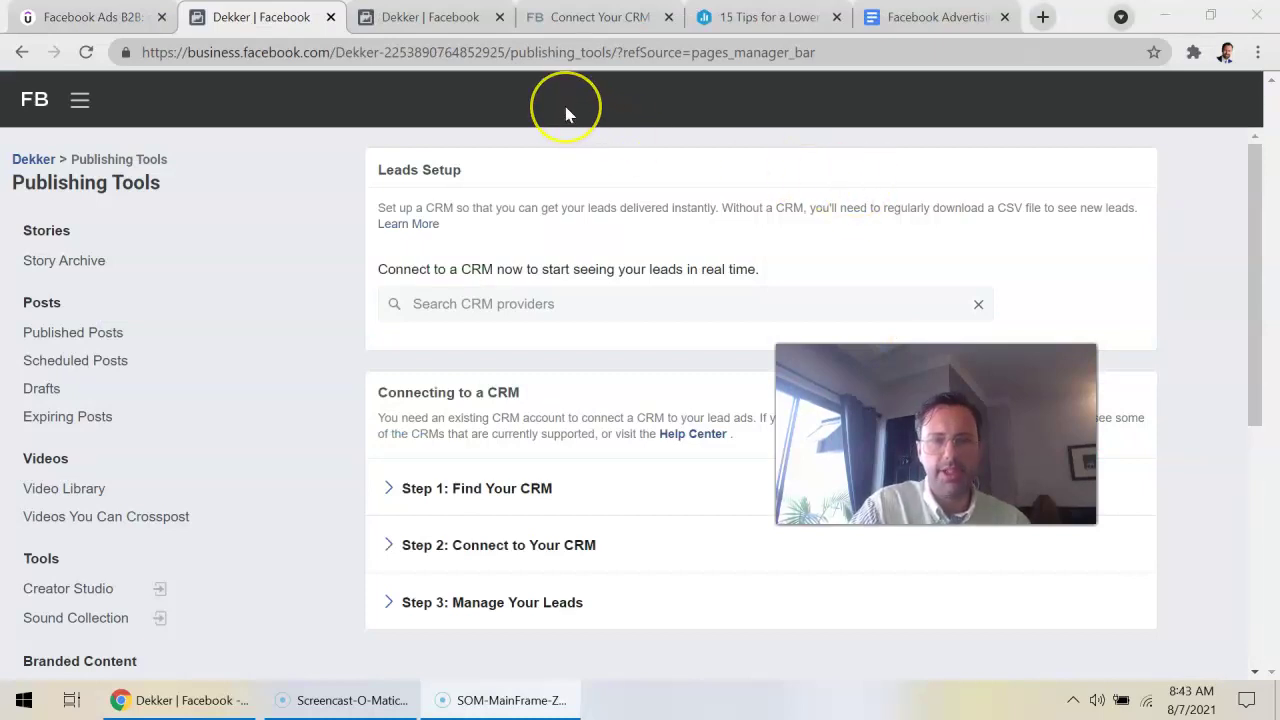
Step: Open Leads Setup under Lead Ads Forms in the page's Publishing Tools
{"action": "left_click", "coordinate": [302, 54]}
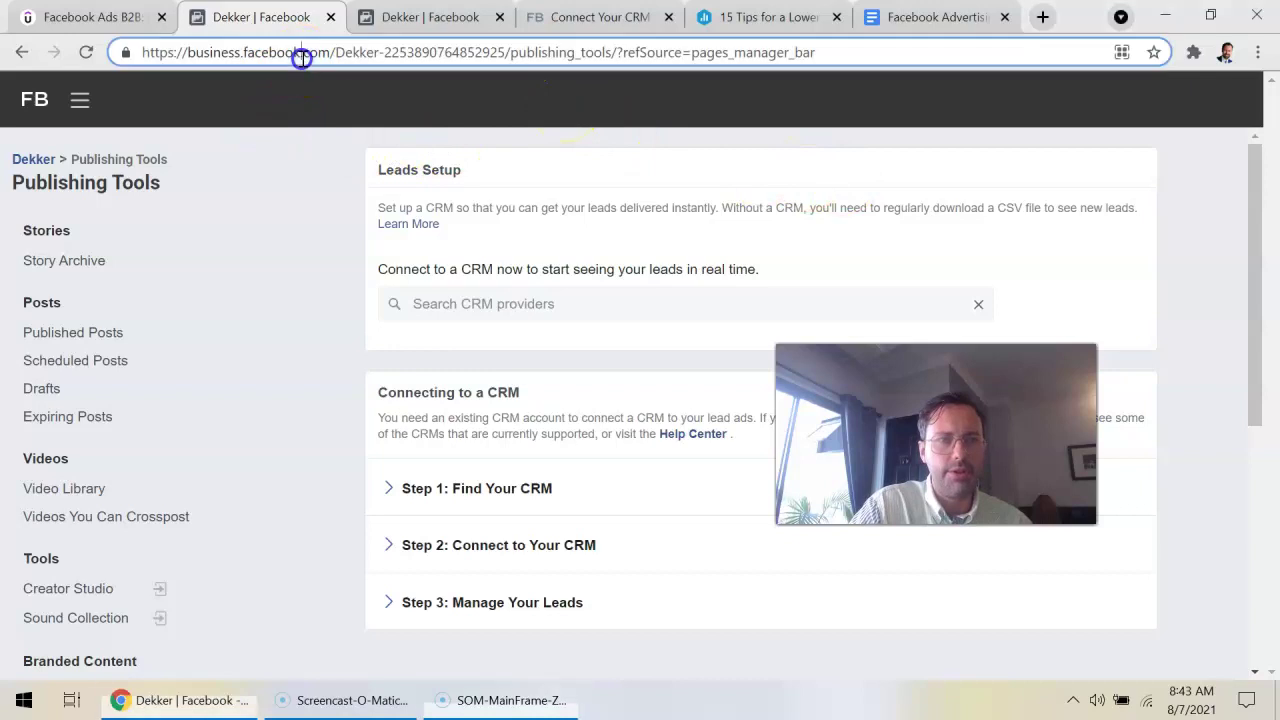
{"action": "left_click", "coordinate": [330, 54]}
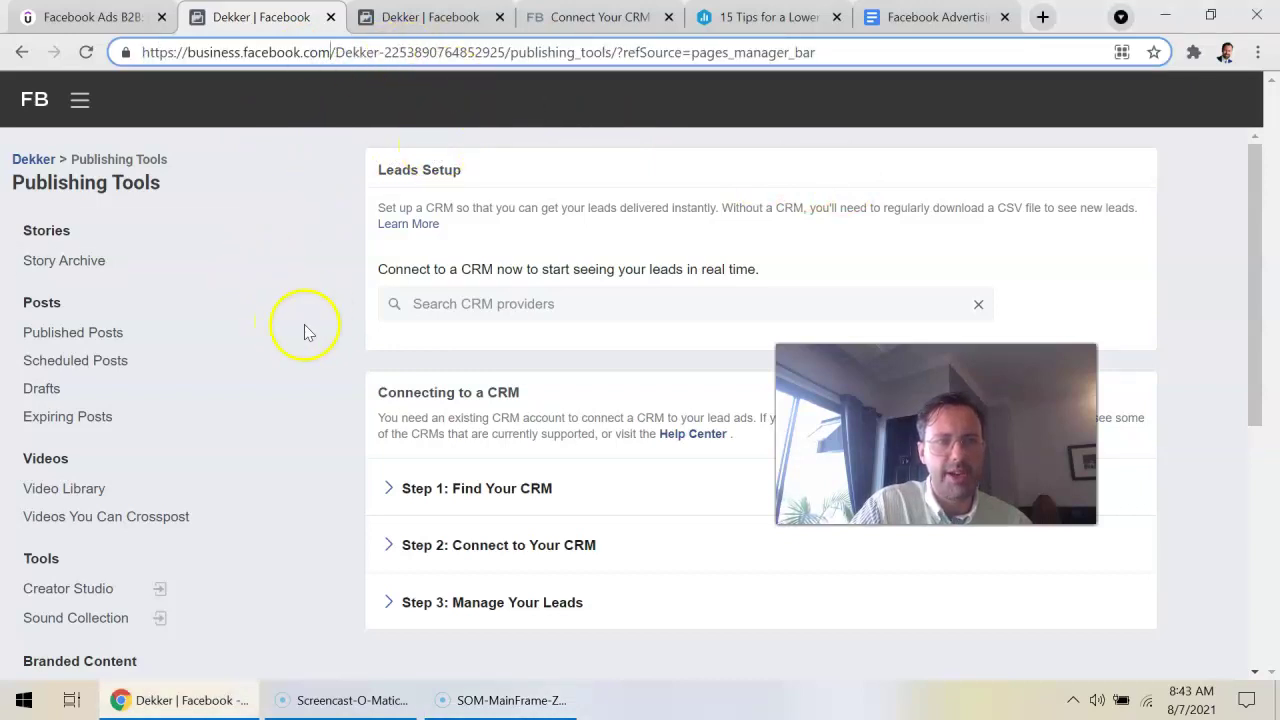
{"action": "left_click_drag", "start_coordinate": [165, 187], "coordinate": [54, 186]}
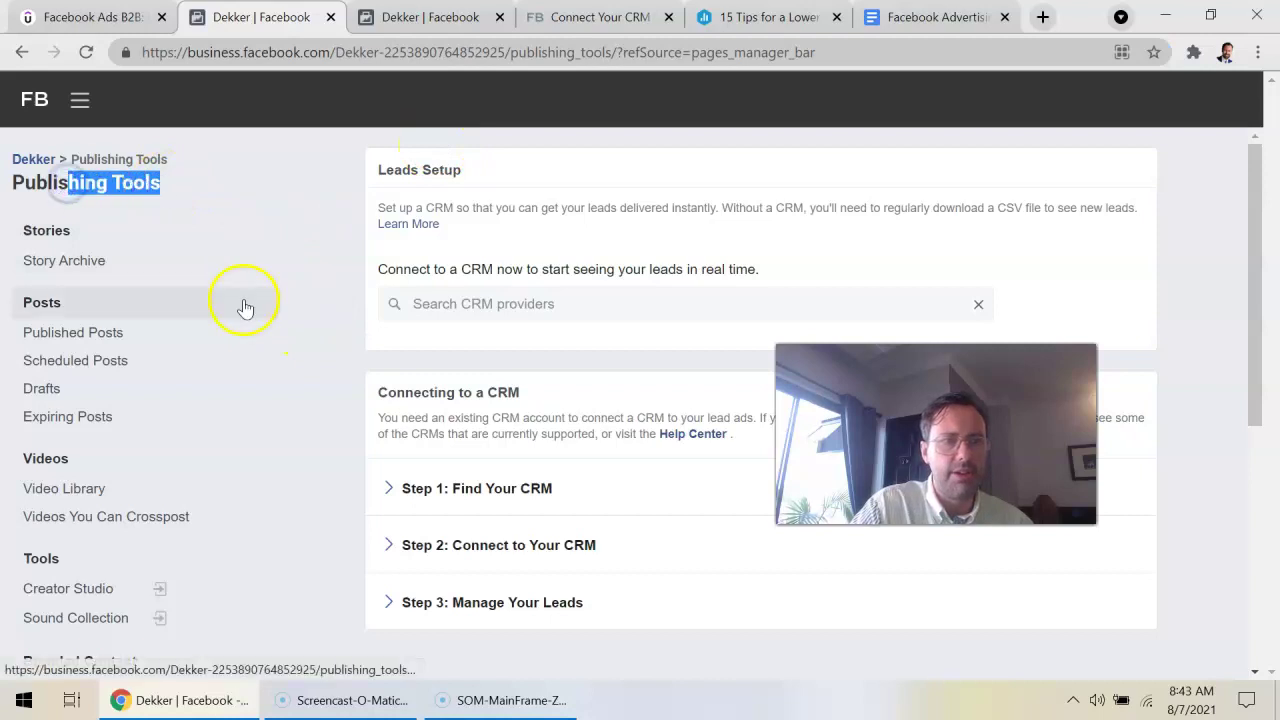
{"action": "scroll", "coordinate": [363, 300], "scroll_direction": "down", "scroll_amount": 2}
{"action": "scroll", "coordinate": [363, 300], "scroll_direction": "down", "scroll_amount": 1}
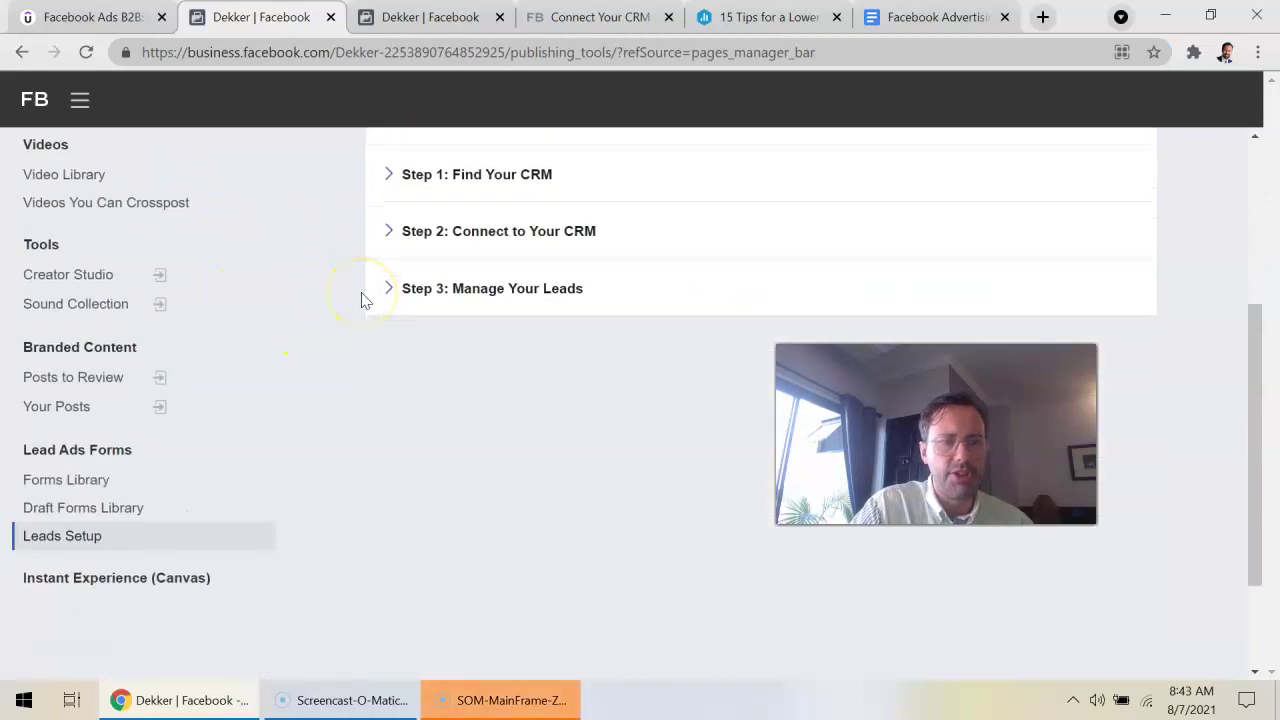
{"action": "left_click", "coordinate": [90, 538]}
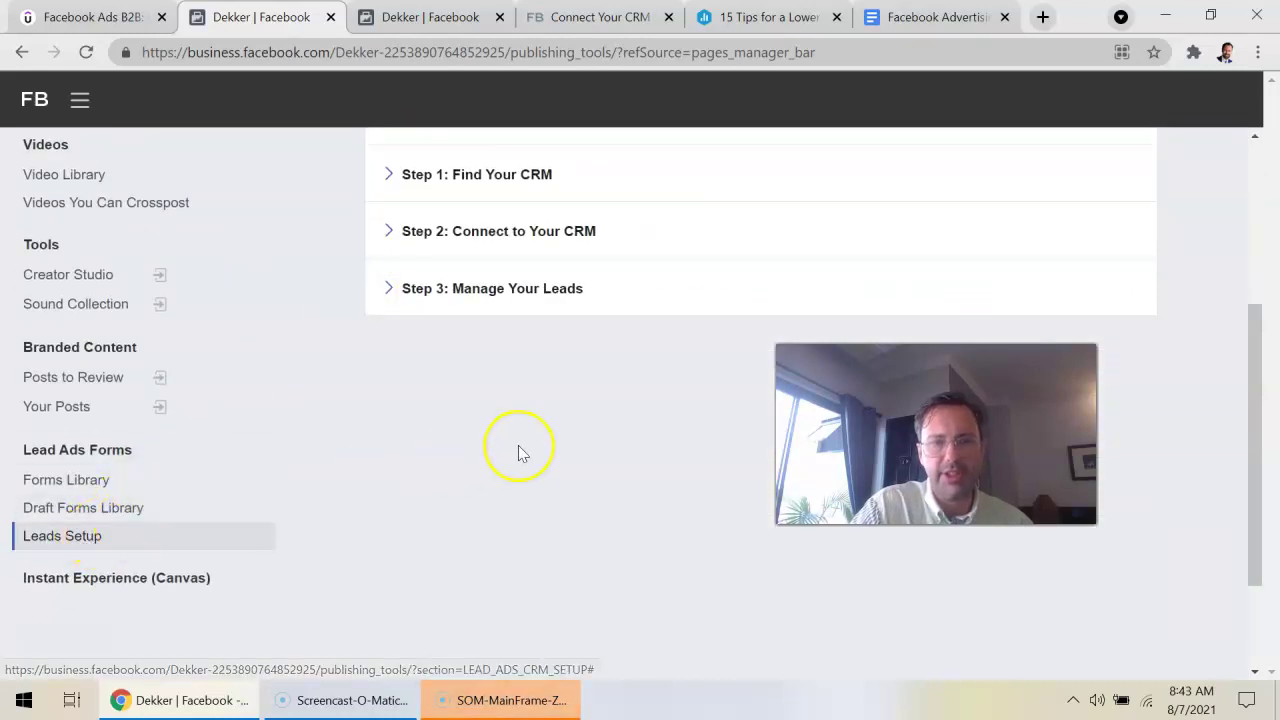
Step: Search the CRM providers for "hubspot" and choose HubSpot as the CRM to connect
{"action": "left_click", "coordinate": [514, 304]}
{"action": "type", "text": "hubspot"}
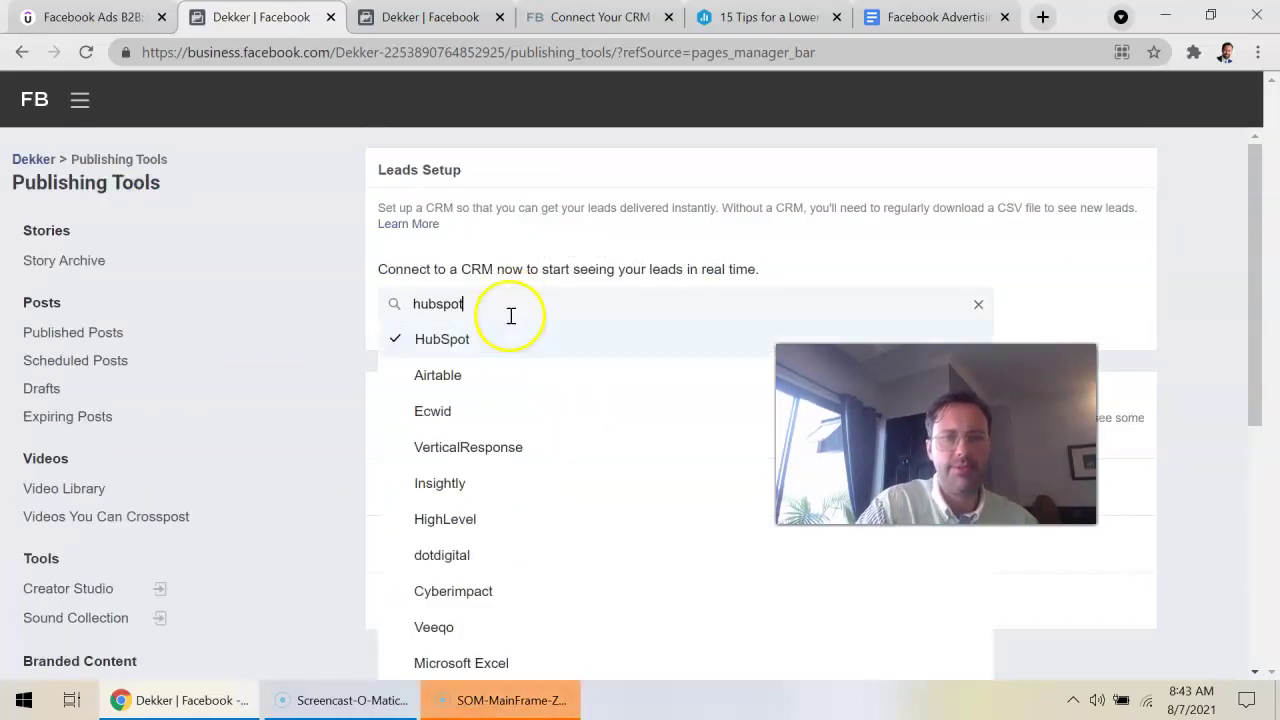
{"action": "left_click", "coordinate": [505, 337]}
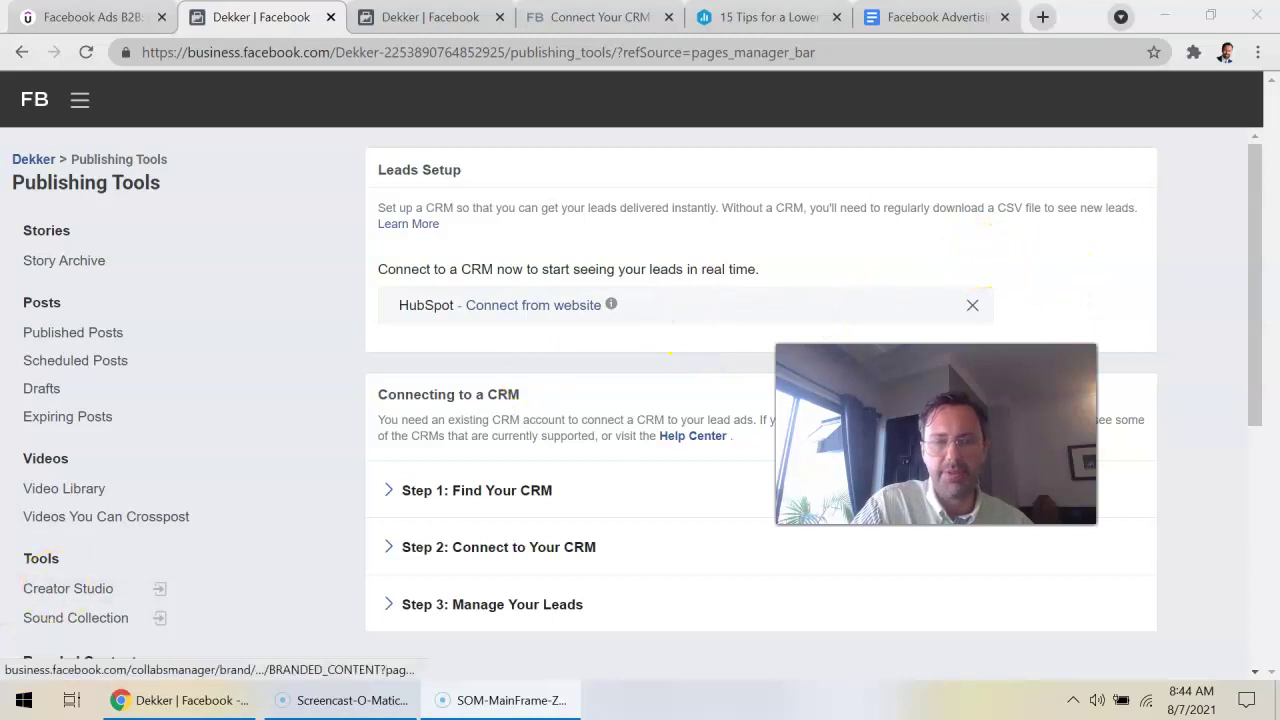
Step: Open the Forms Library of the page's lead ads
{"action": "left_click", "coordinate": [80, 664]}
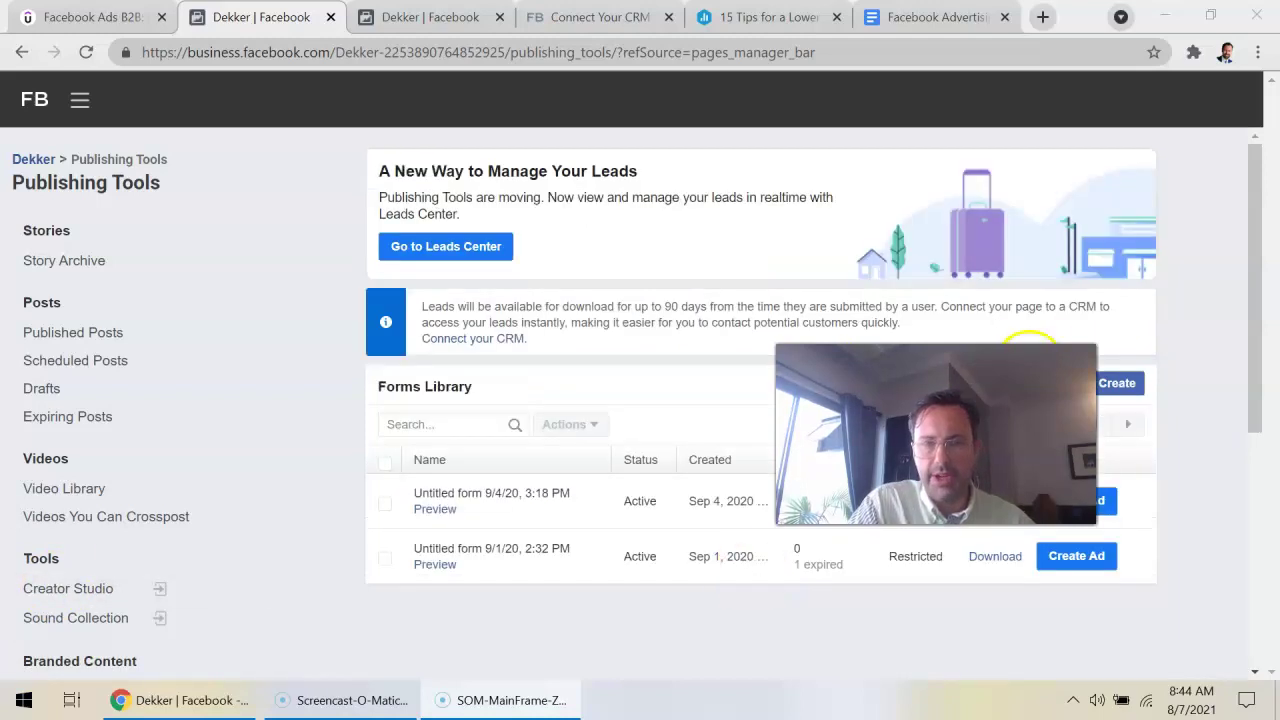
{"action": "left_click_drag", "start_coordinate": [1021, 328], "coordinate": [1107, 154]}
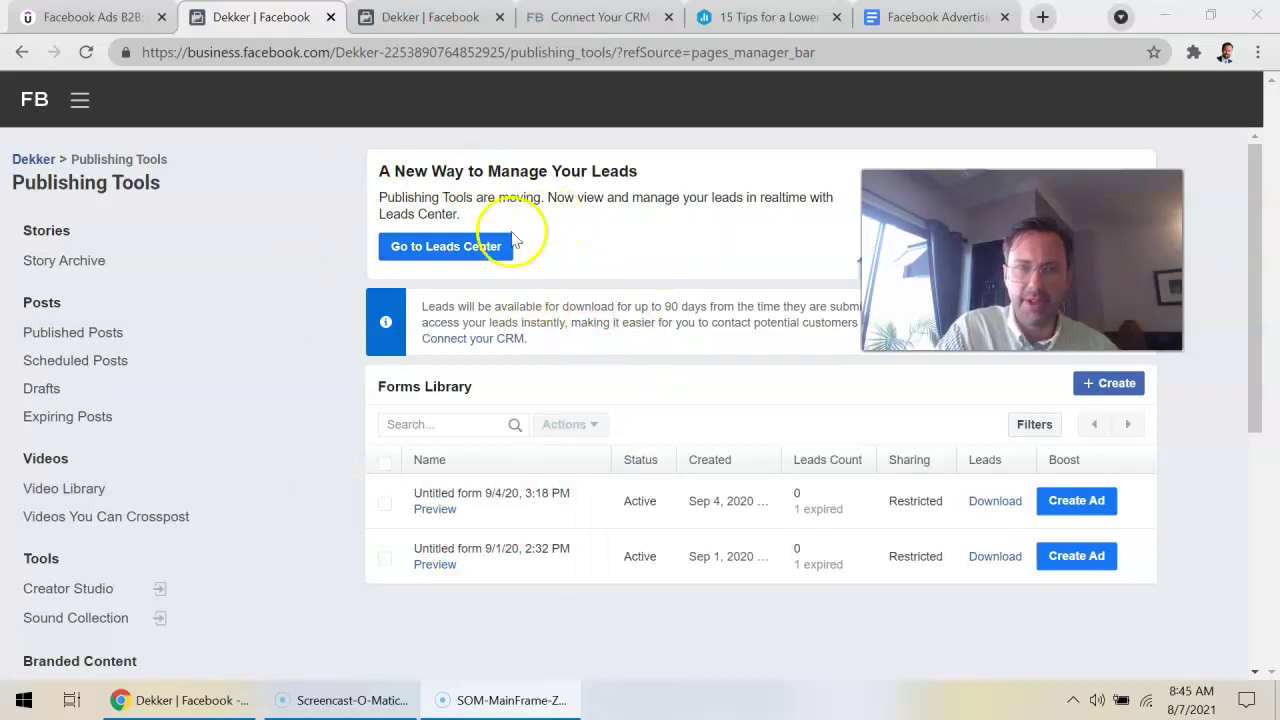
Step: Go to the Leads Center, close the old Publishing Tools page, and download the leads as CSV
{"action": "left_click", "coordinate": [470, 246]}
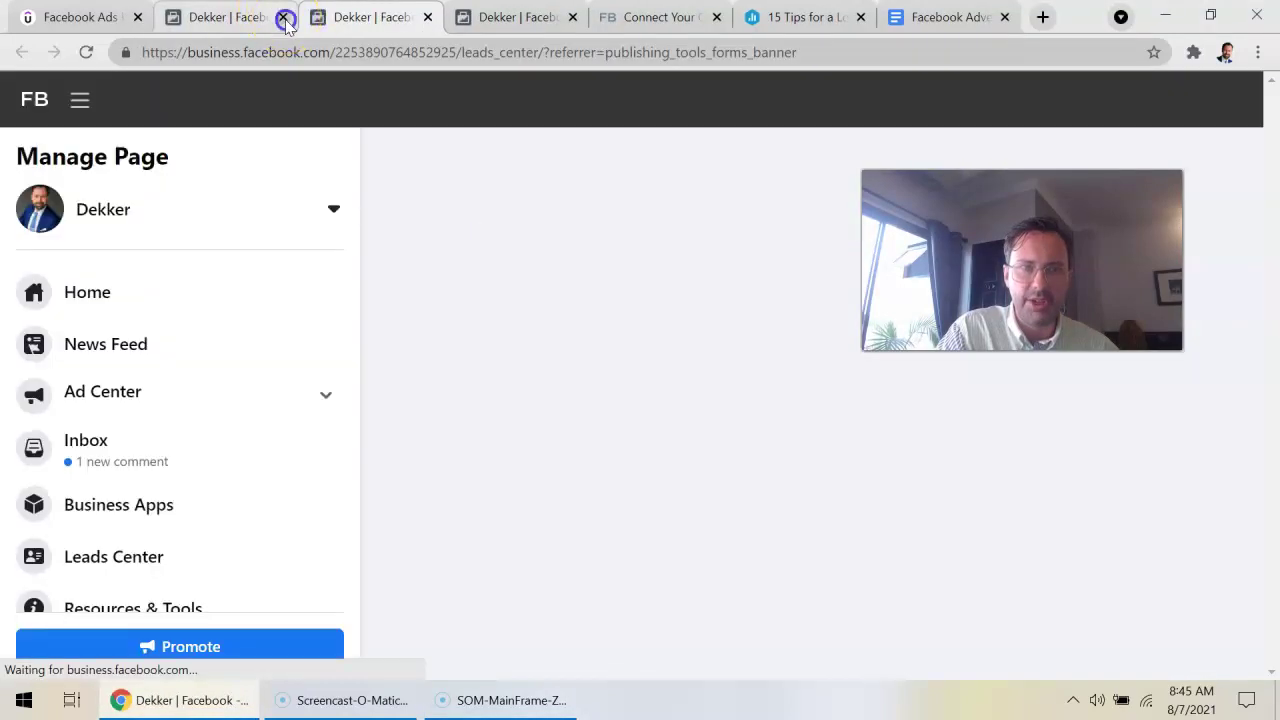
{"action": "left_click", "coordinate": [282, 17]}
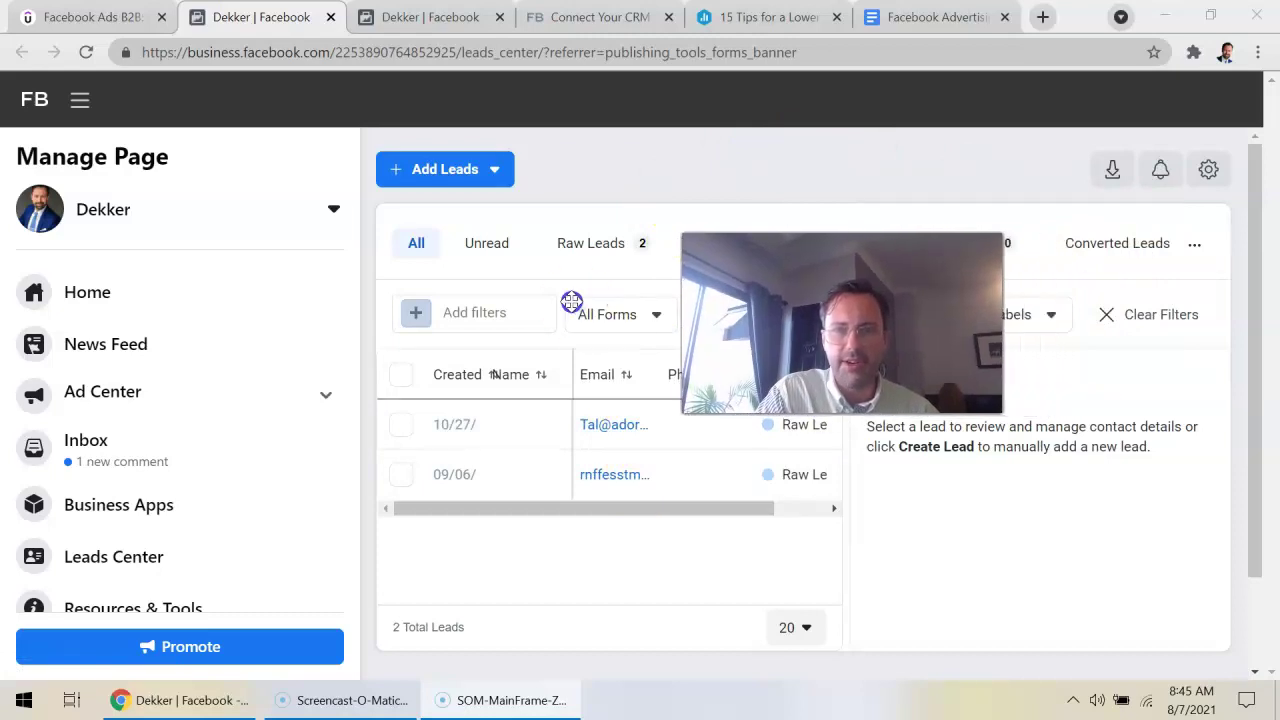
{"action": "left_click", "coordinate": [1120, 170]}
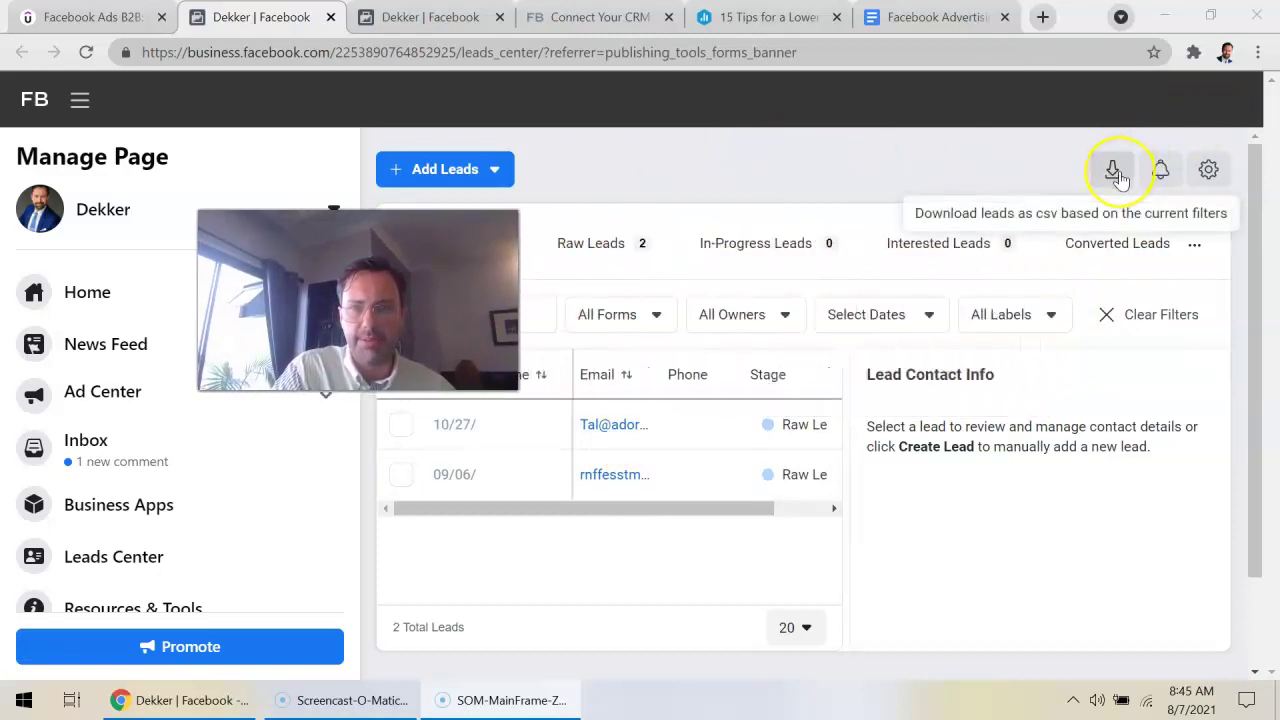